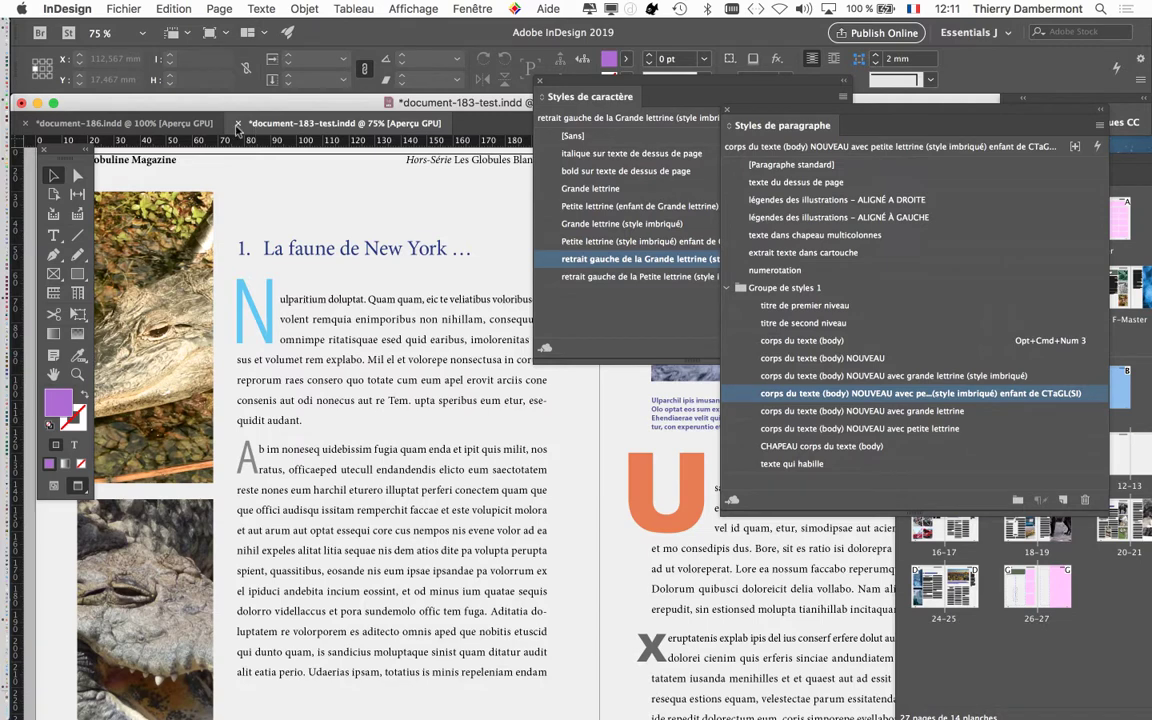
Close document-183-test.indd and save its changes
{"action": "left_click", "coordinate": [238, 124]}
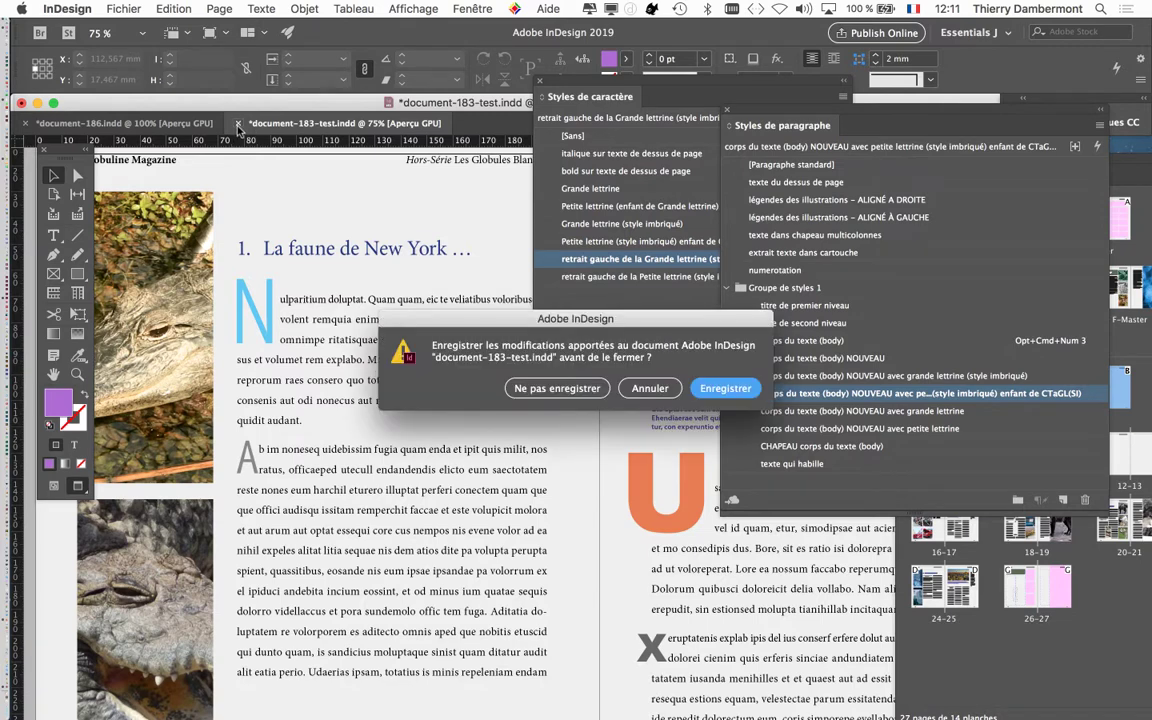
{"action": "left_click", "coordinate": [728, 389]}
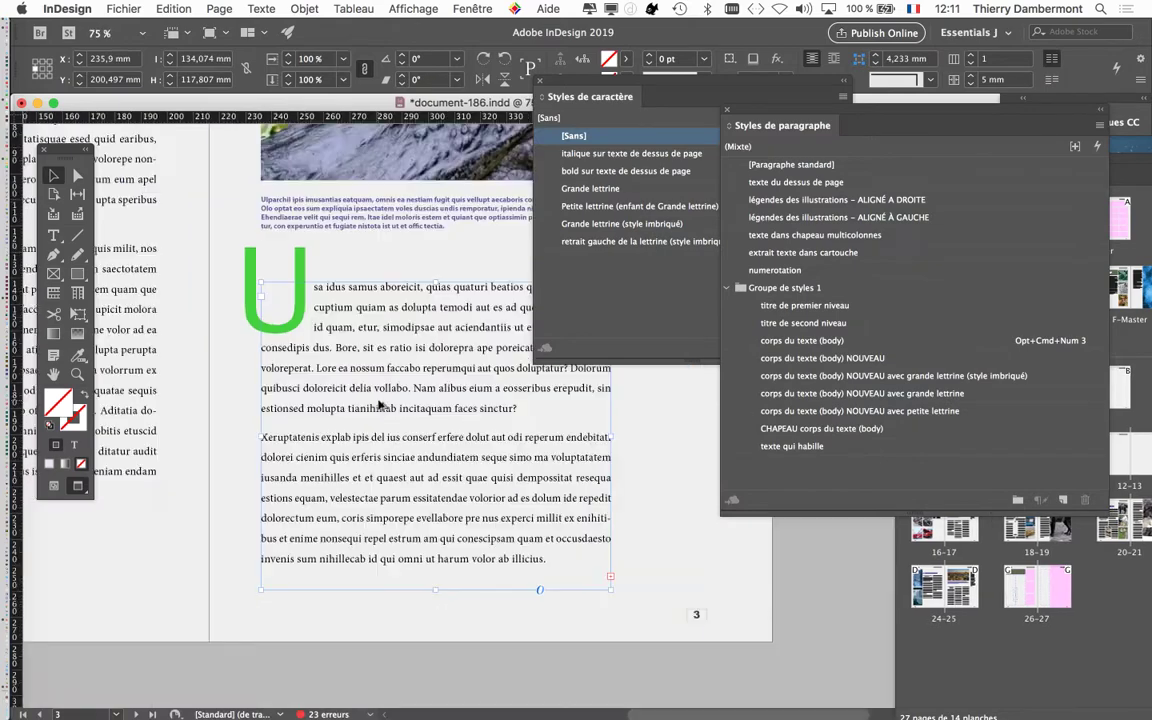
Browse document-186.indd from page 3 to the drop caps in the page 6 article "Les beaux poulains de la savane"
{"action": "scroll", "coordinate": [340, 380], "scroll_direction": "left", "scroll_amount": 10}
{"action": "scroll", "coordinate": [340, 380], "scroll_direction": "up", "scroll_amount": 3}
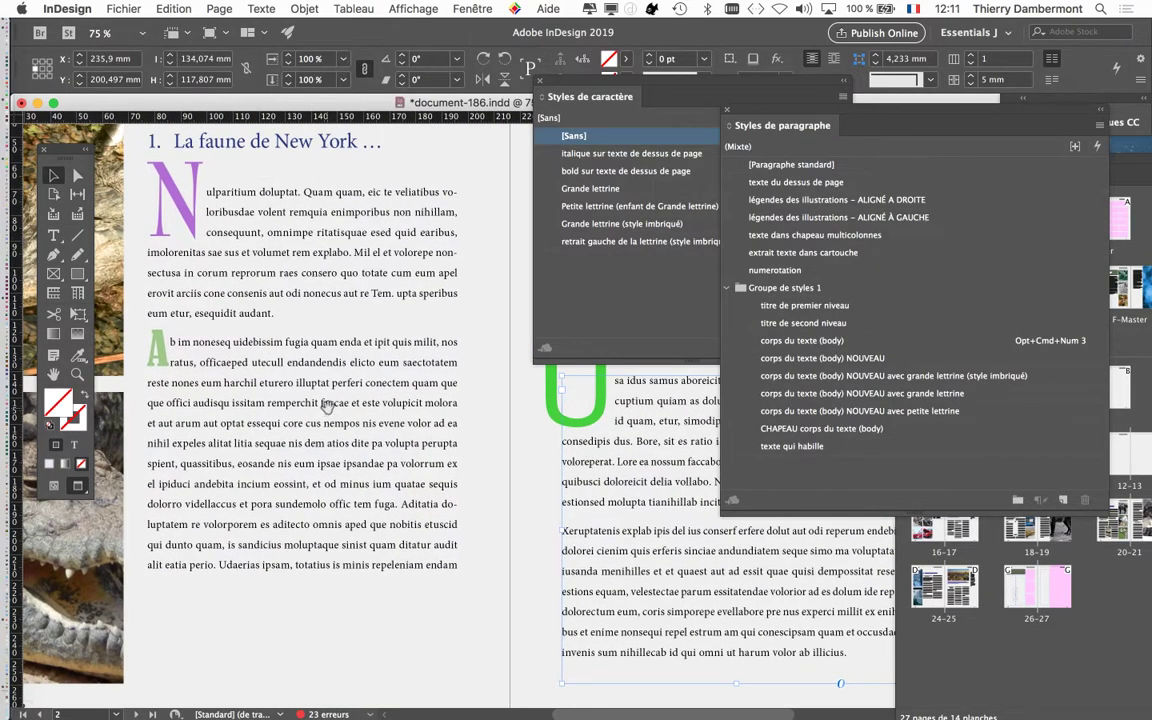
{"action": "scroll", "coordinate": [377, 466], "scroll_direction": "down", "scroll_amount": 10}
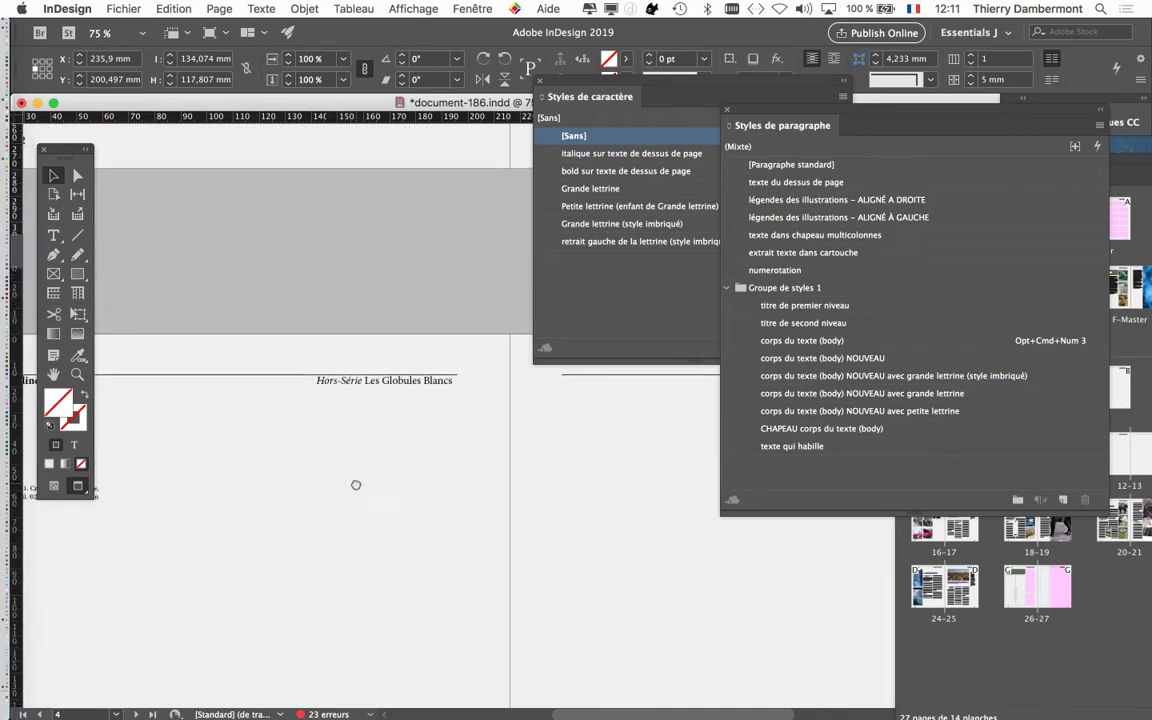
{"action": "scroll", "coordinate": [414, 404], "scroll_direction": "down", "scroll_amount": 15}
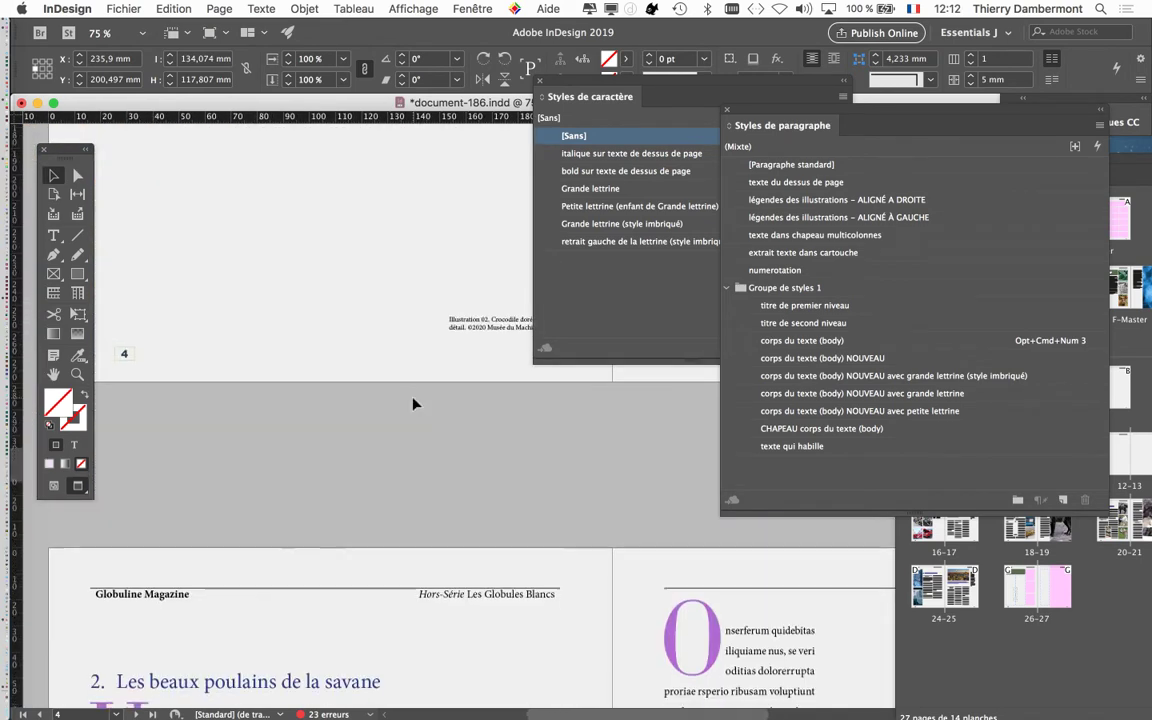
{"action": "scroll", "coordinate": [414, 404], "scroll_direction": "down", "scroll_amount": 5}
{"action": "scroll", "coordinate": [345, 411], "scroll_direction": "left", "scroll_amount": 2}
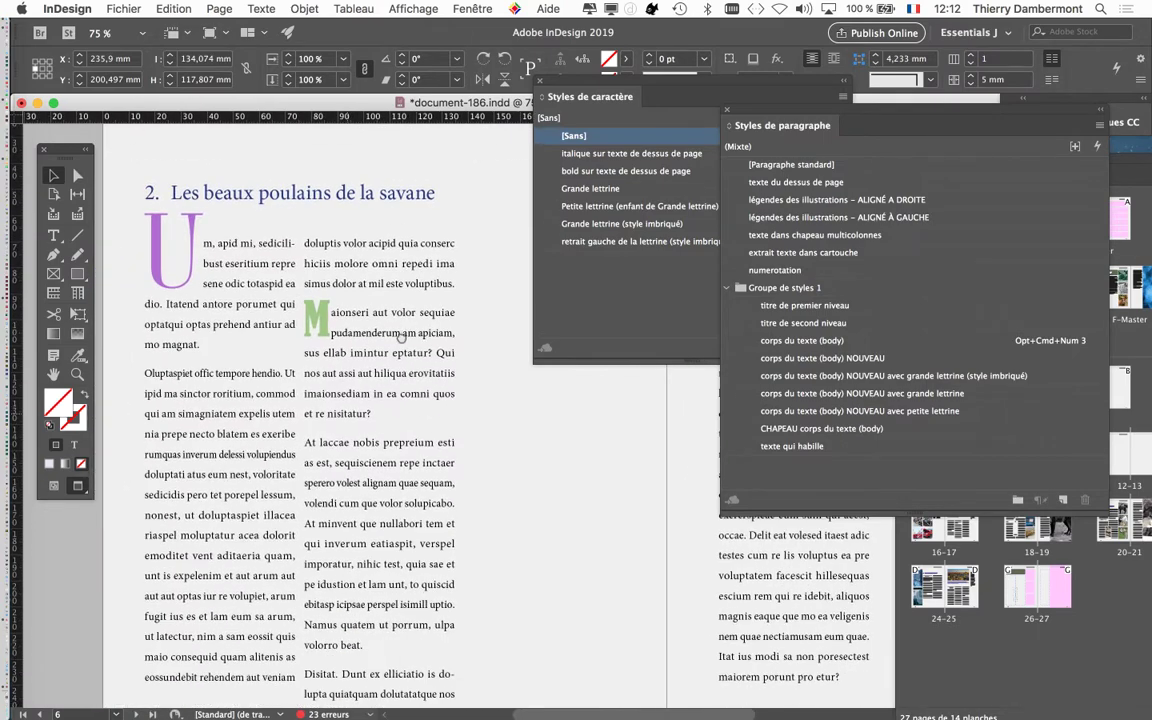
{"action": "scroll", "coordinate": [420, 308], "scroll_direction": "down", "scroll_amount": 2}
{"action": "key", "text": "super+minus"}
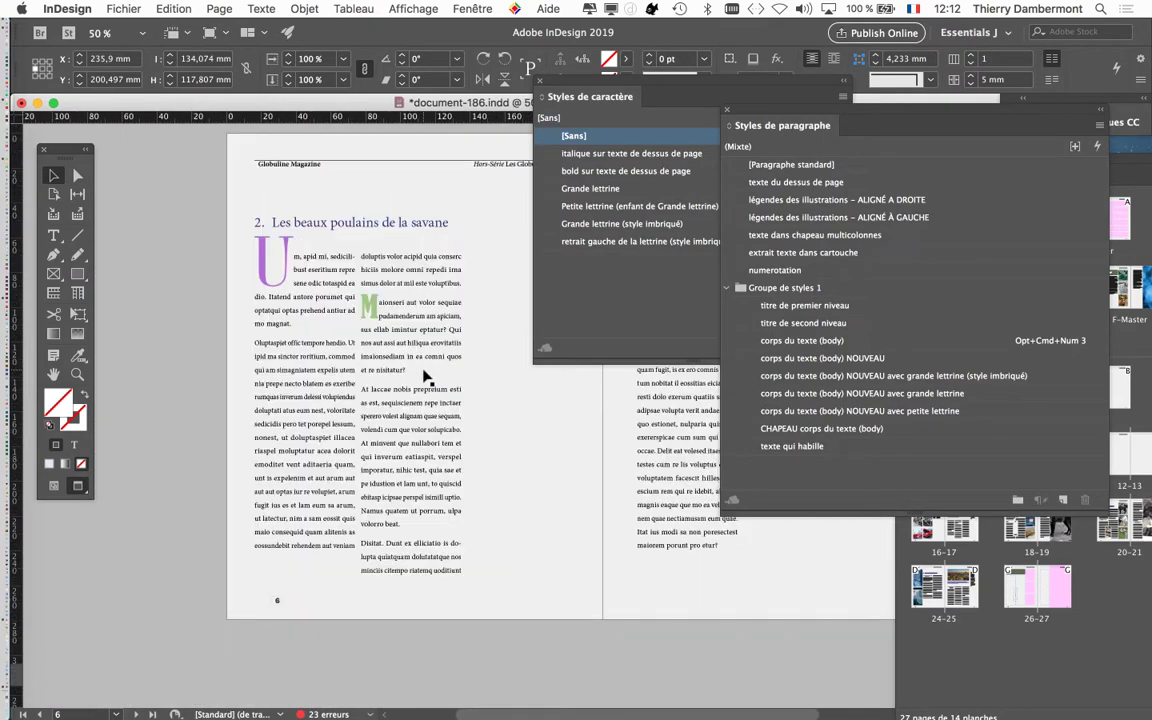
{"action": "scroll", "coordinate": [303, 257], "scroll_direction": "up", "scroll_amount": 1}
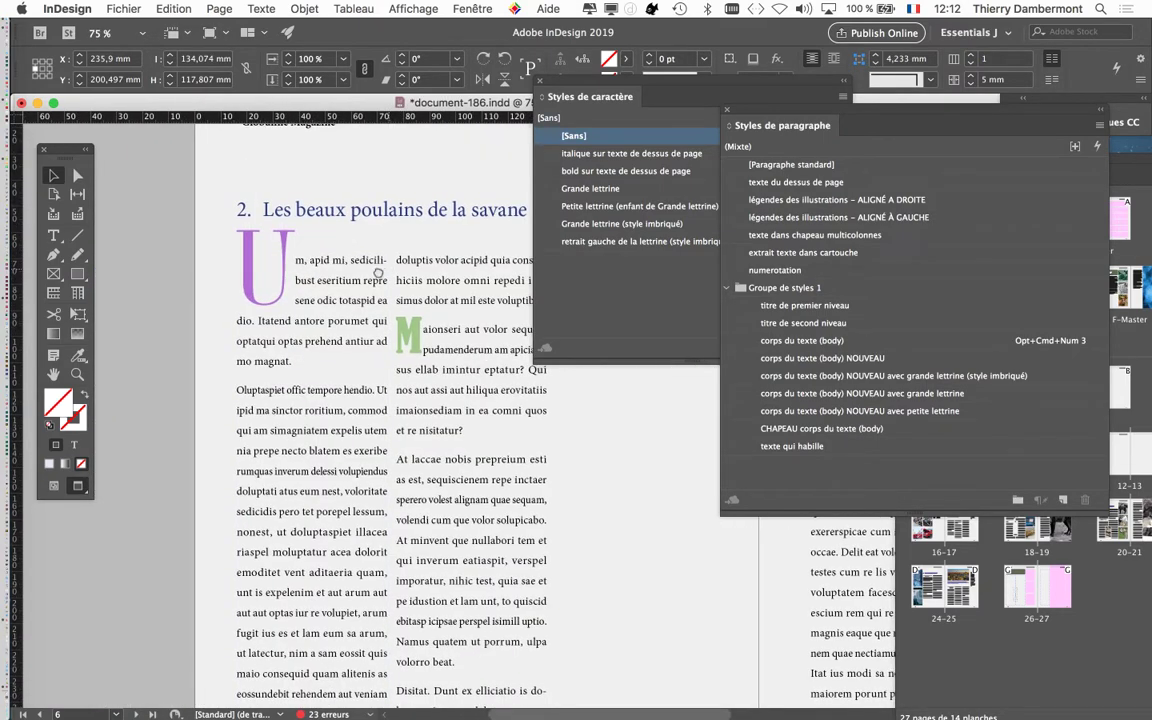
{"action": "scroll", "coordinate": [329, 283], "scroll_direction": "down", "scroll_amount": 1}
{"action": "scroll", "coordinate": [329, 283], "scroll_direction": "right", "scroll_amount": 2}
Rearrange the floating character styles and paragraph styles lists so the two text columns on page 6 are uncovered
{"action": "left_click_drag", "start_coordinate": [580, 96], "coordinate": [775, 495]}
{"action": "left_click_drag", "start_coordinate": [664, 457], "coordinate": [640, 443]}
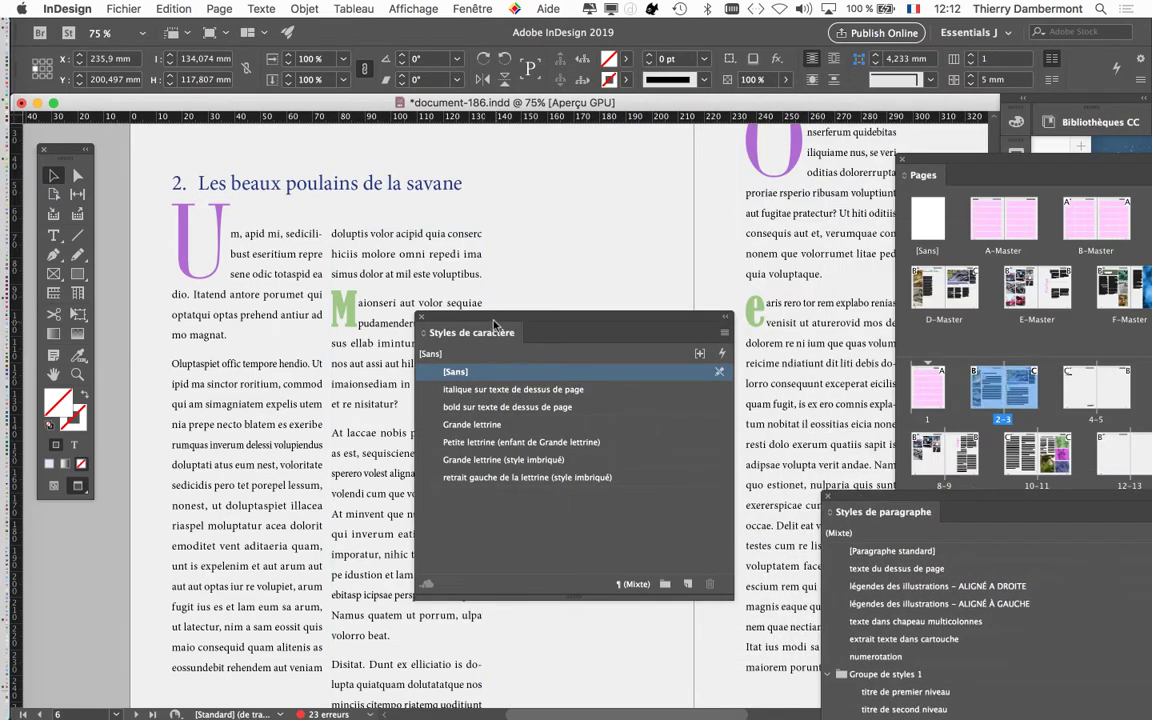
{"action": "left_click_drag", "start_coordinate": [607, 332], "coordinate": [746, 80]}
{"action": "left_click_drag", "start_coordinate": [885, 500], "coordinate": [777, 392]}
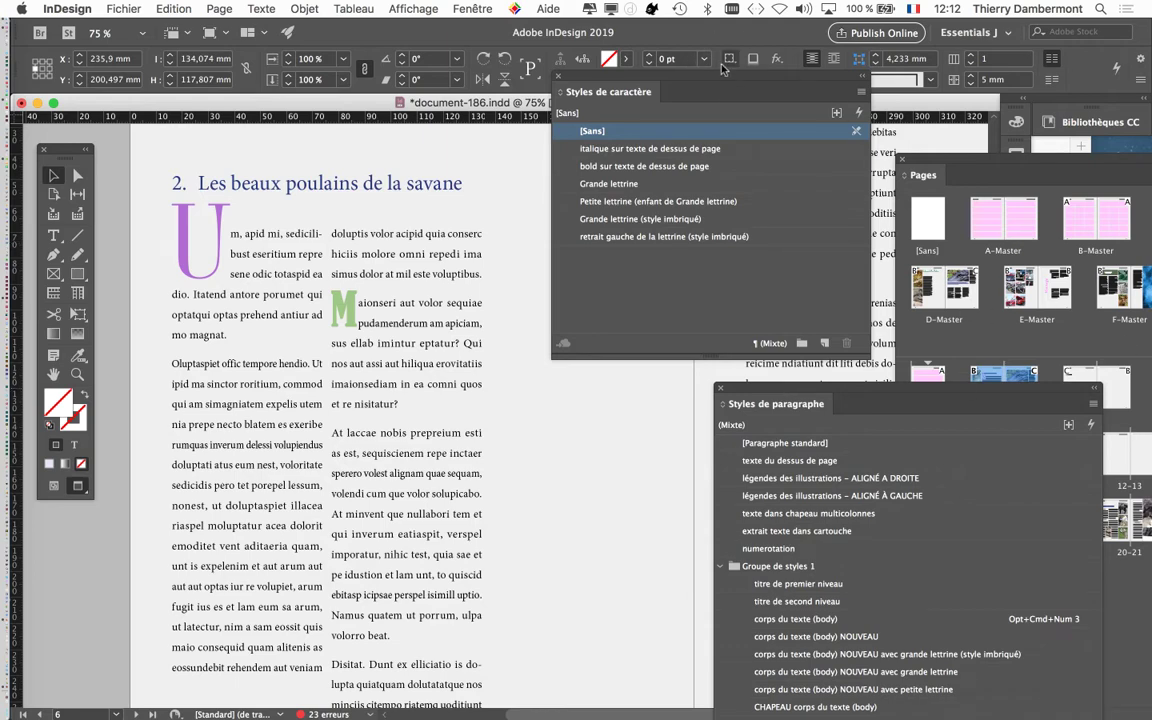
{"action": "left_click_drag", "start_coordinate": [718, 82], "coordinate": [663, 54]}
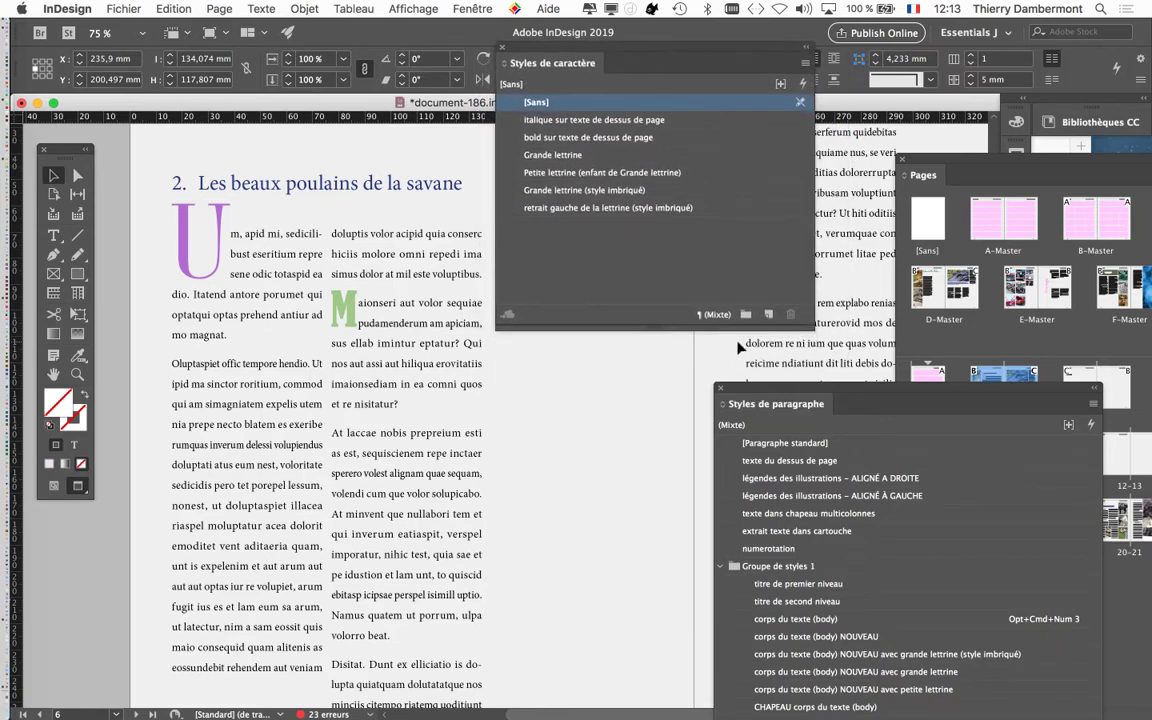
{"action": "left_click_drag", "start_coordinate": [760, 387], "coordinate": [750, 255]}
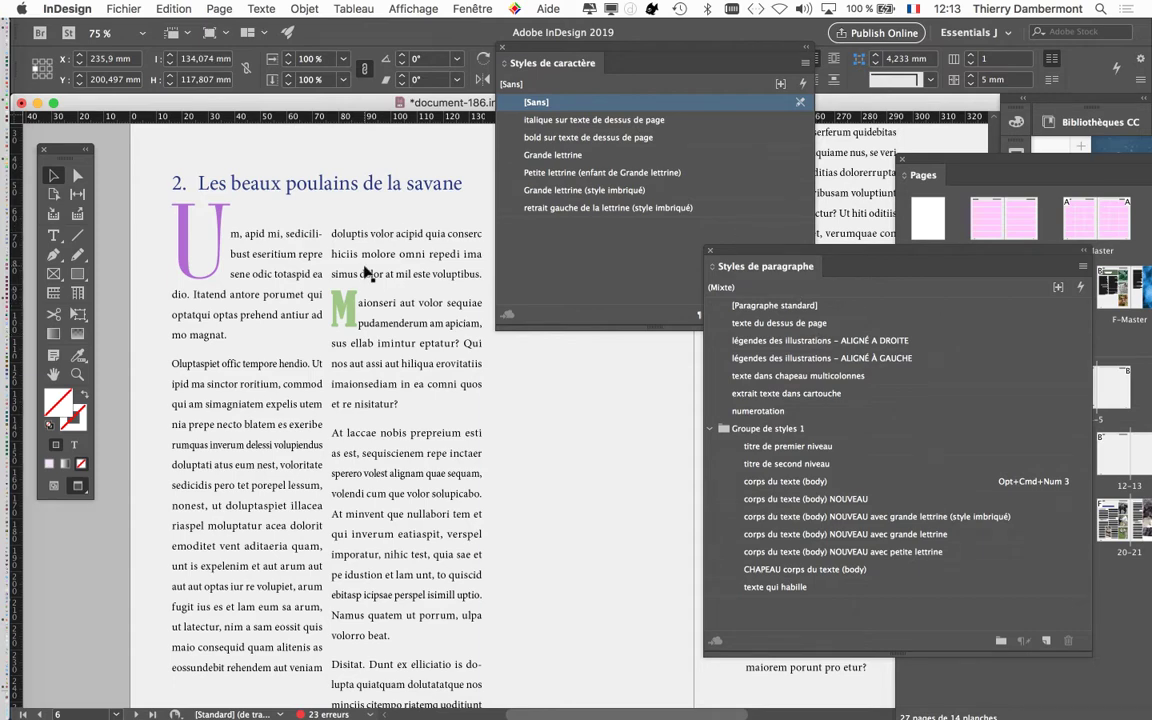
{"action": "scroll", "coordinate": [300, 300], "scroll_direction": "up", "scroll_amount": 2}
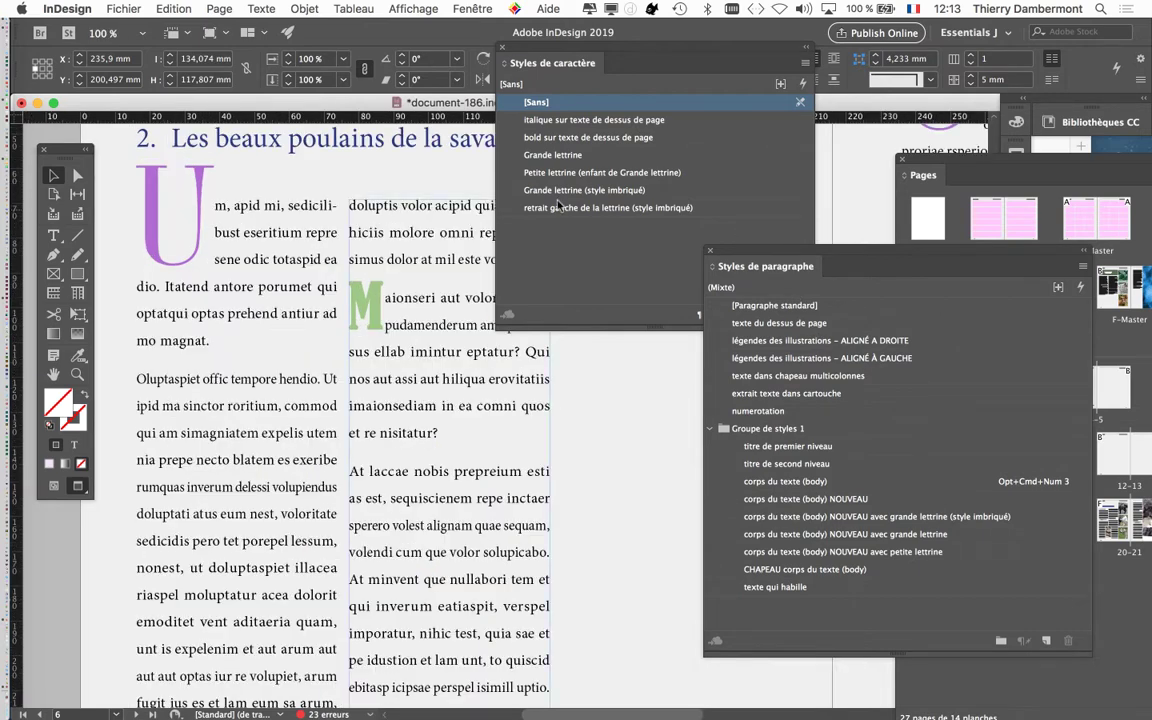
Close the floating character styles list and move the paragraph styles list closer to the article text
{"action": "left_click_drag", "start_coordinate": [574, 48], "coordinate": [672, 68]}
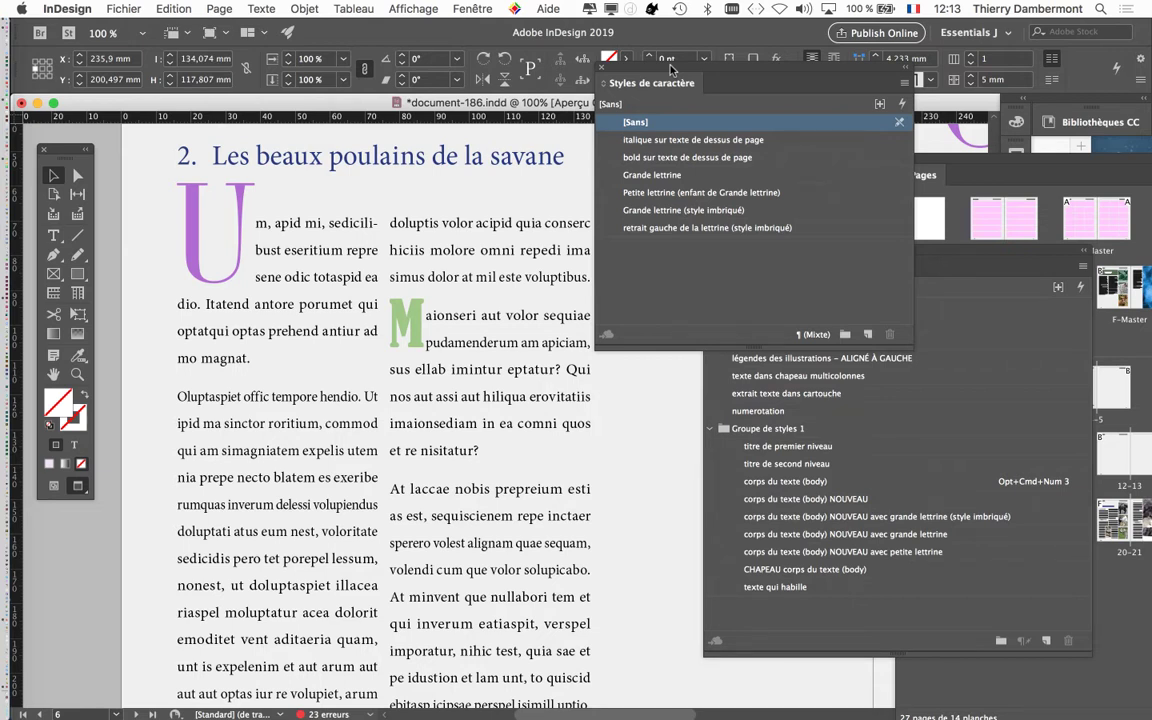
{"action": "left_click", "coordinate": [604, 68]}
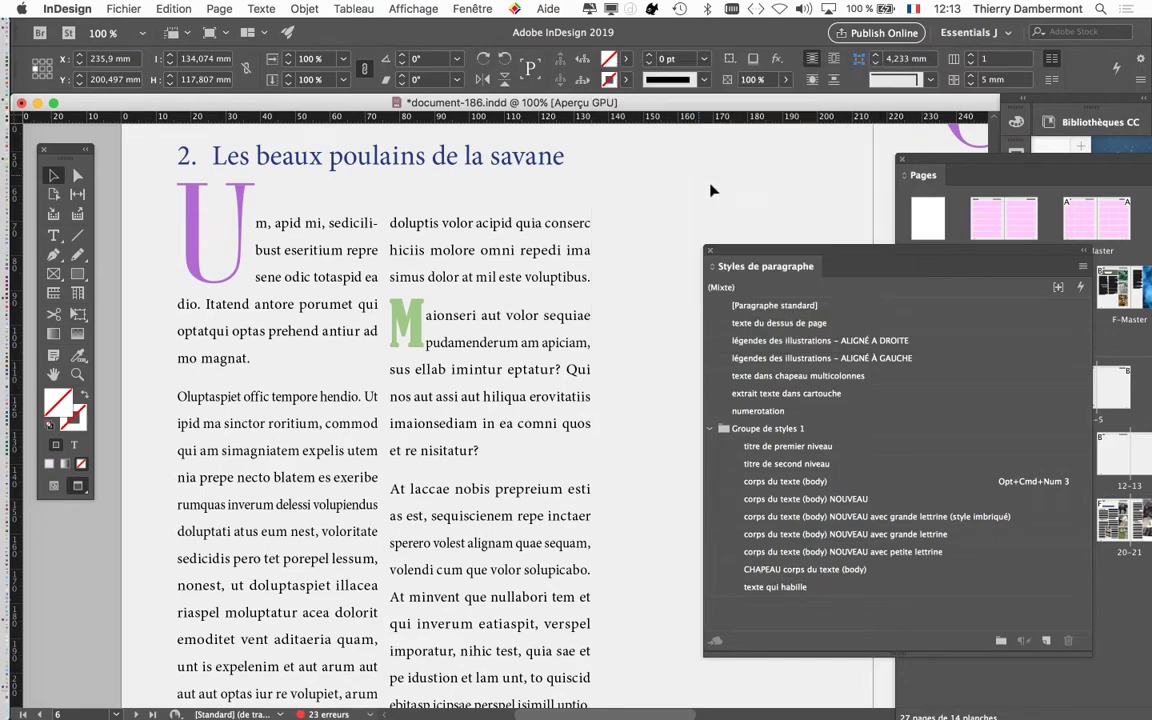
{"action": "left_click_drag", "start_coordinate": [748, 256], "coordinate": [514, 152]}
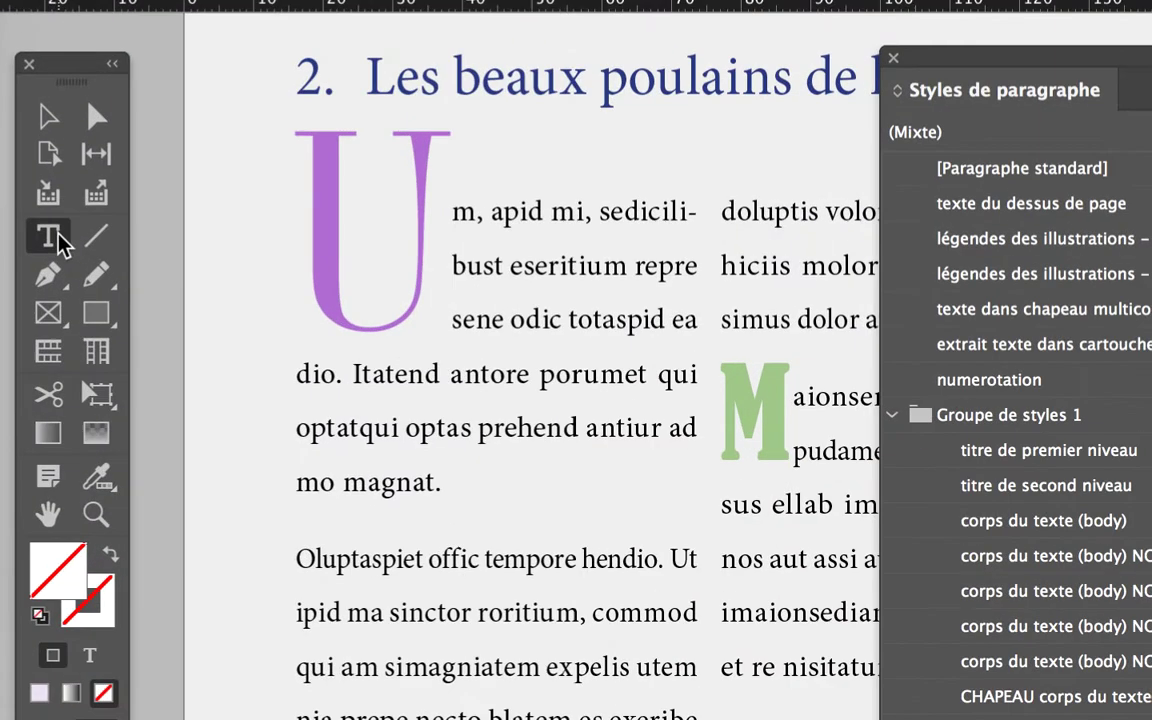
Compare the paragraph styles applied to the purple drop cap paragraph and the plain paragraph below it
{"action": "left_click", "coordinate": [54, 236]}
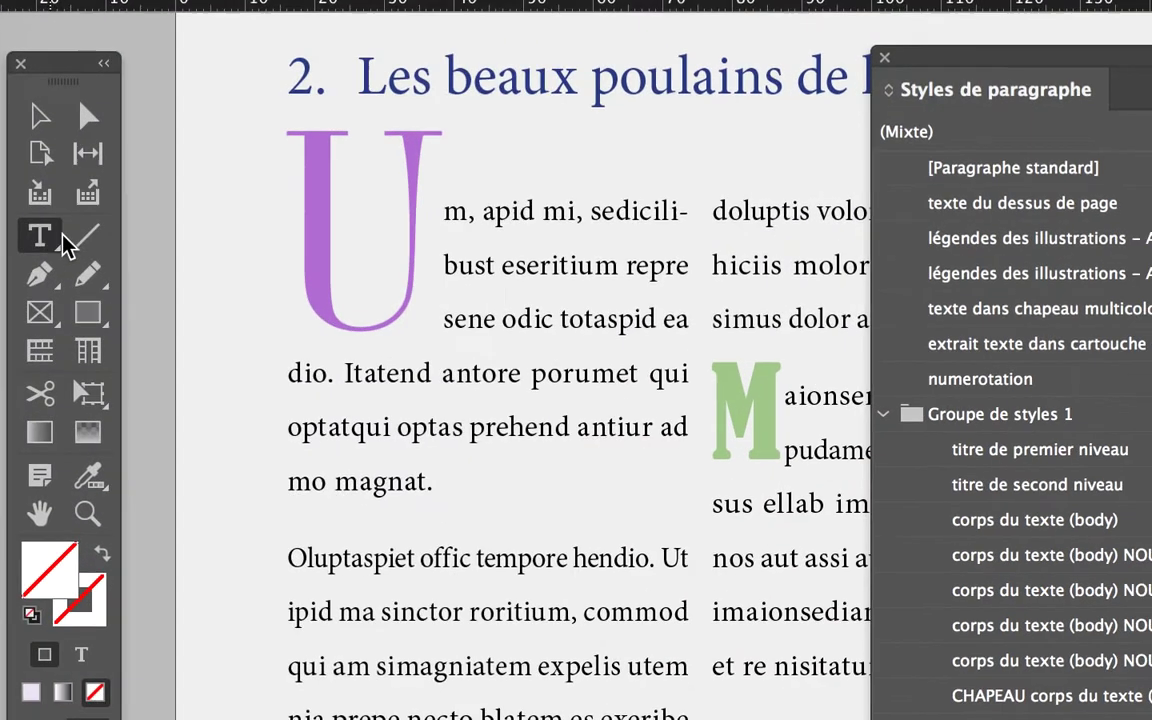
{"action": "left_click", "coordinate": [217, 243]}
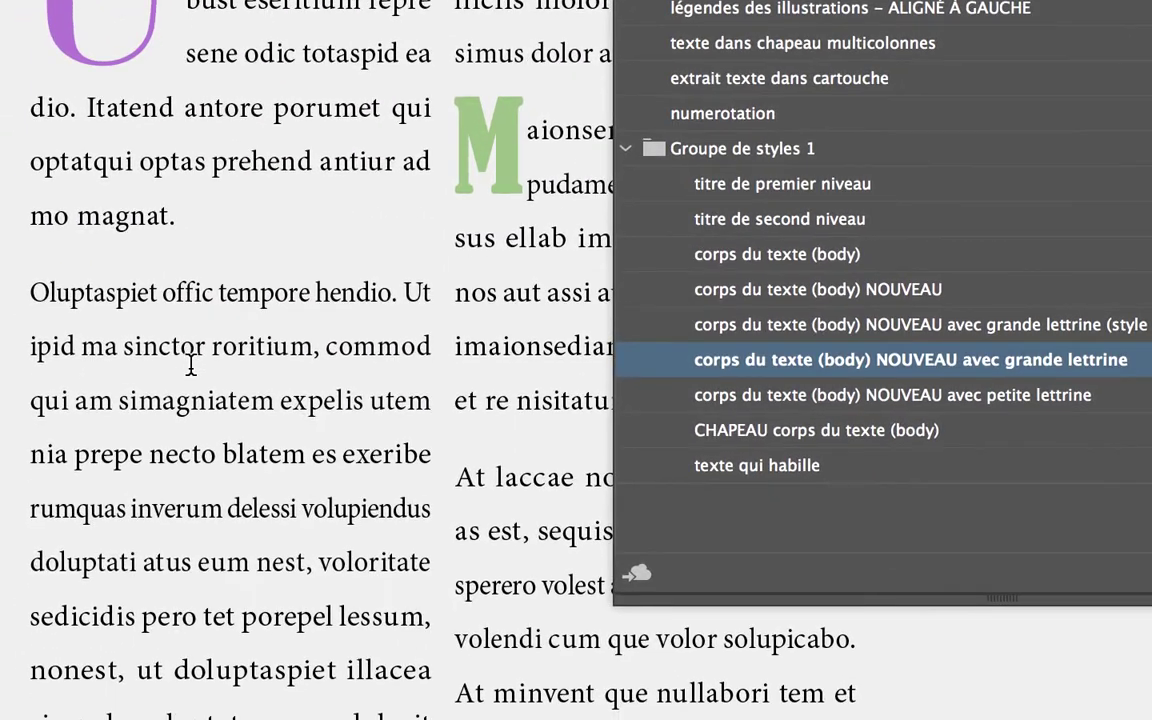
{"action": "left_click", "coordinate": [198, 350]}
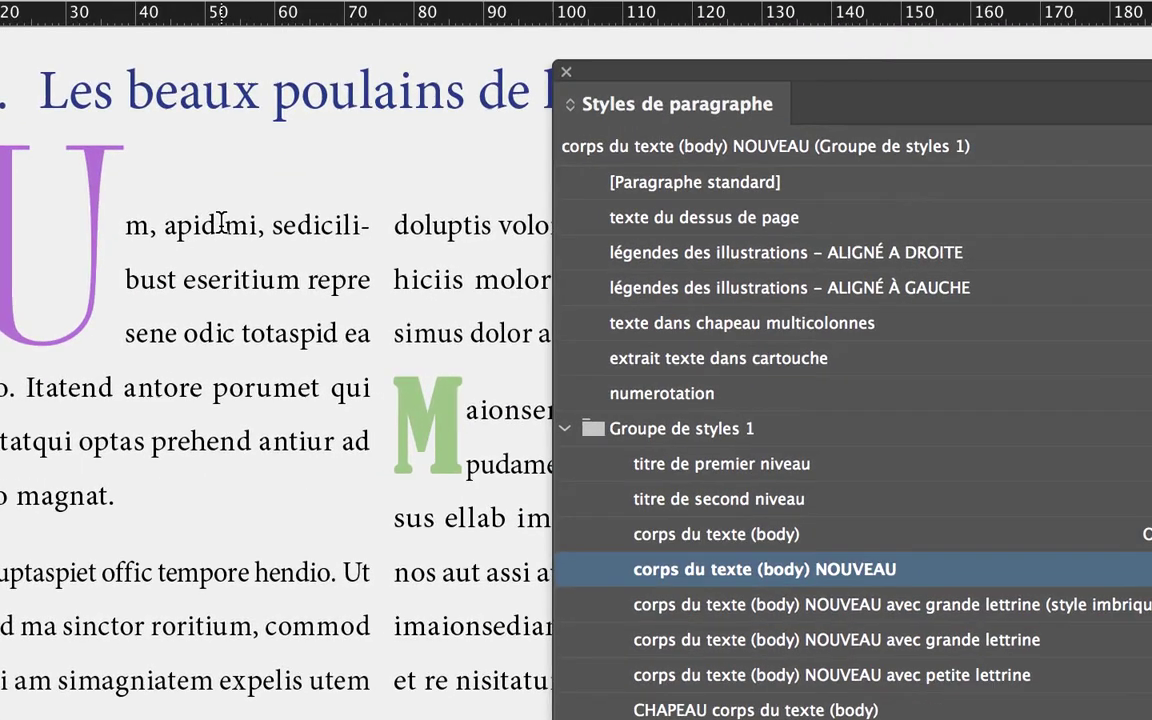
{"action": "left_click", "coordinate": [222, 222]}
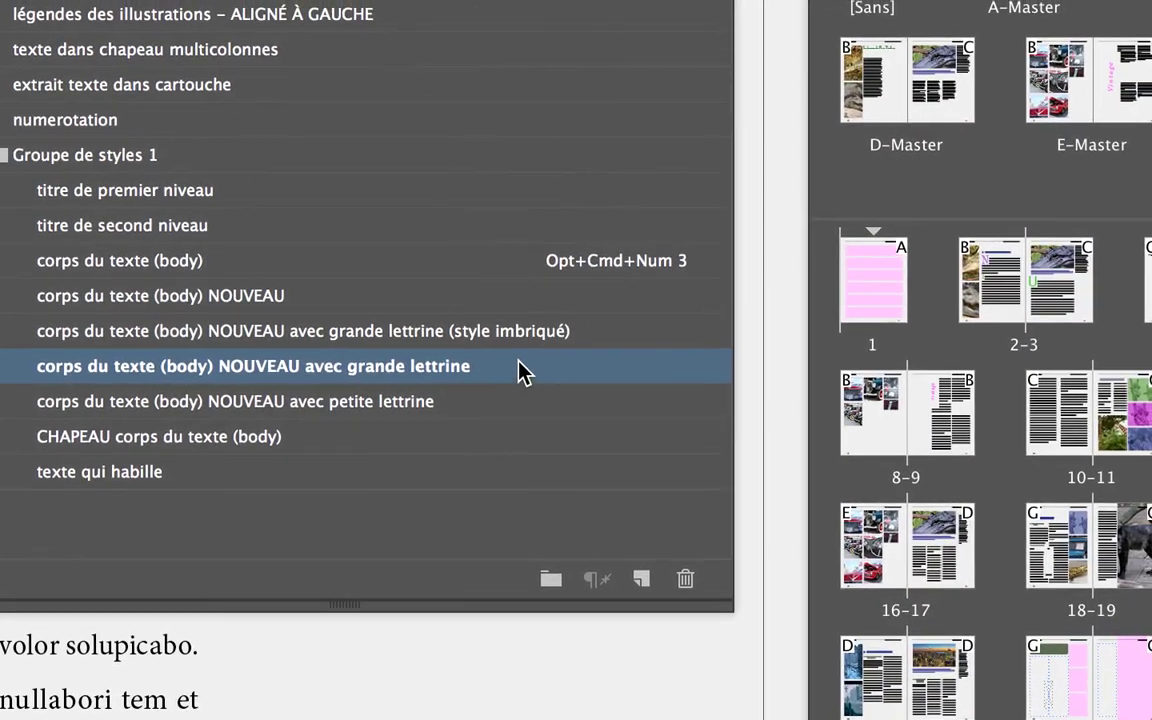
Inspect the general options of the paragraph style "corps du texte (body) NOUVEAU avec grande lettrine", close them and deselect the text frame
{"action": "double_click", "coordinate": [527, 375]}
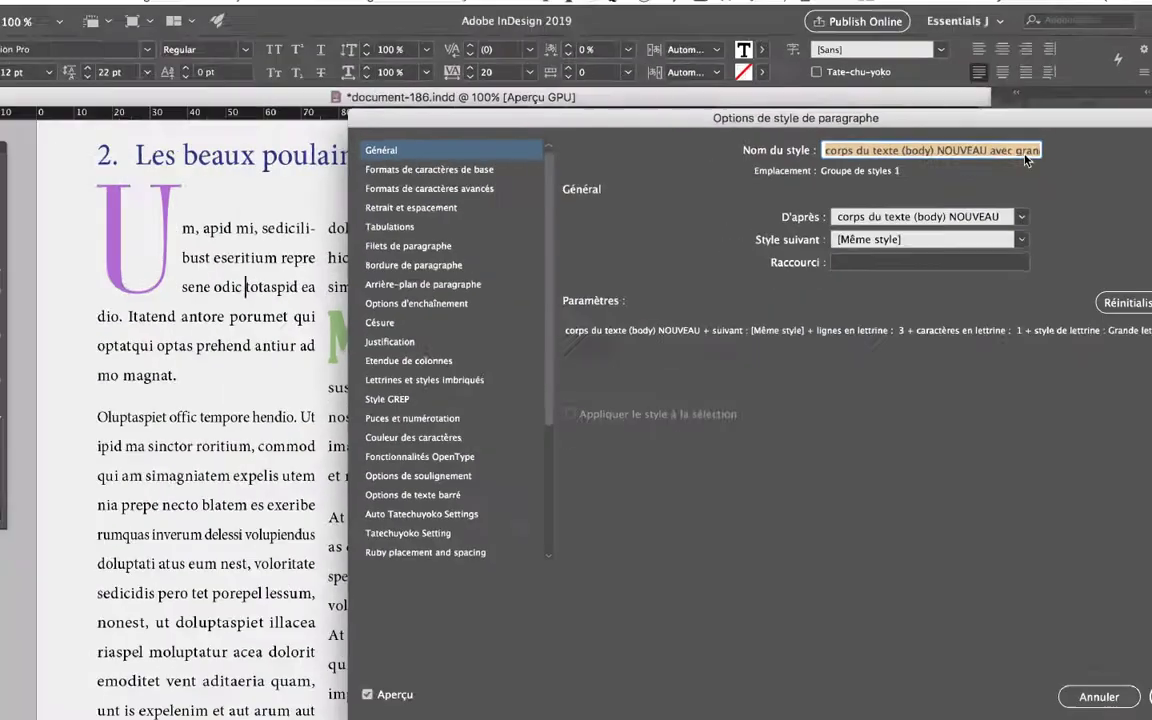
{"action": "key", "text": "Return"}
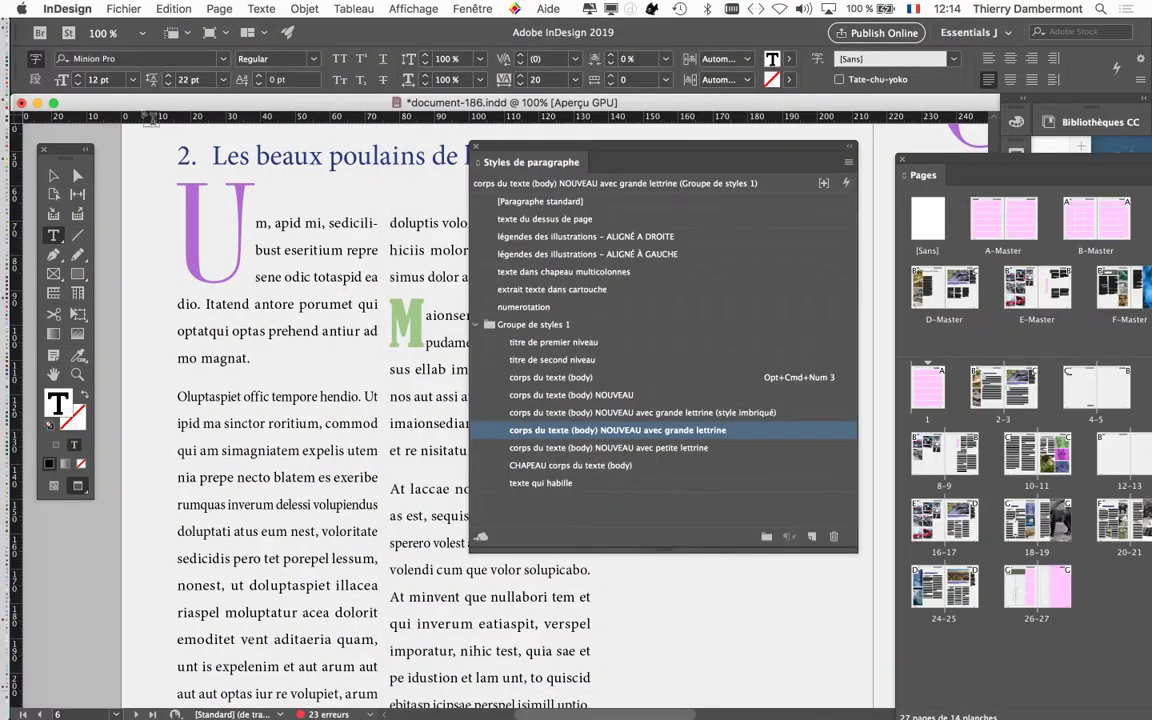
{"action": "key", "text": "Escape"}
{"action": "scroll", "coordinate": [200, 244], "scroll_direction": "left", "scroll_amount": 3}
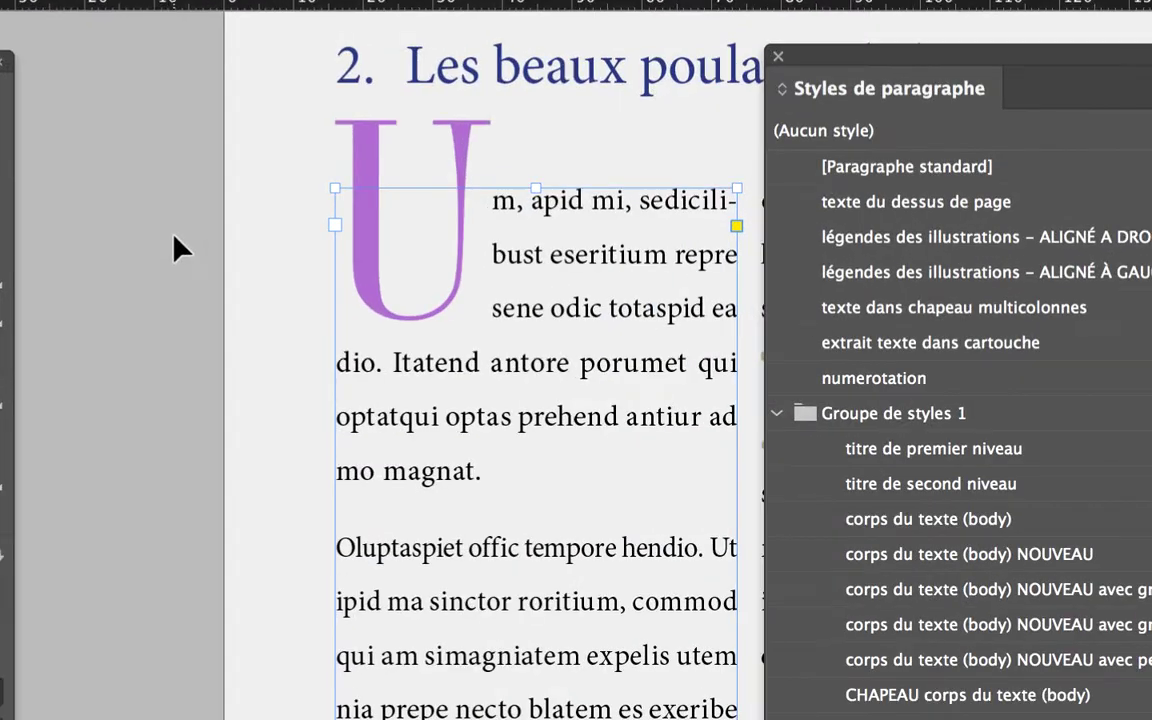
{"action": "left_click", "coordinate": [172, 239]}
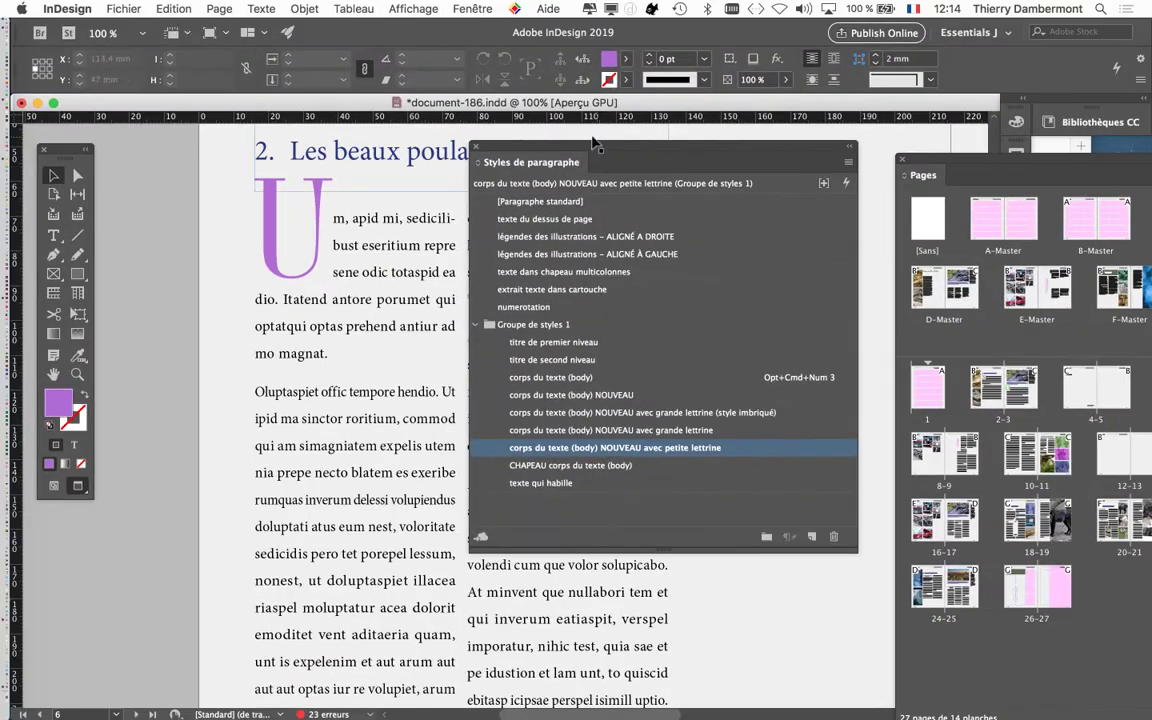
Move the paragraph styles list off the second column and view the options of "corps du texte (body) NOUVEAU" without changing them
{"action": "left_click_drag", "start_coordinate": [512, 156], "coordinate": [744, 67]}
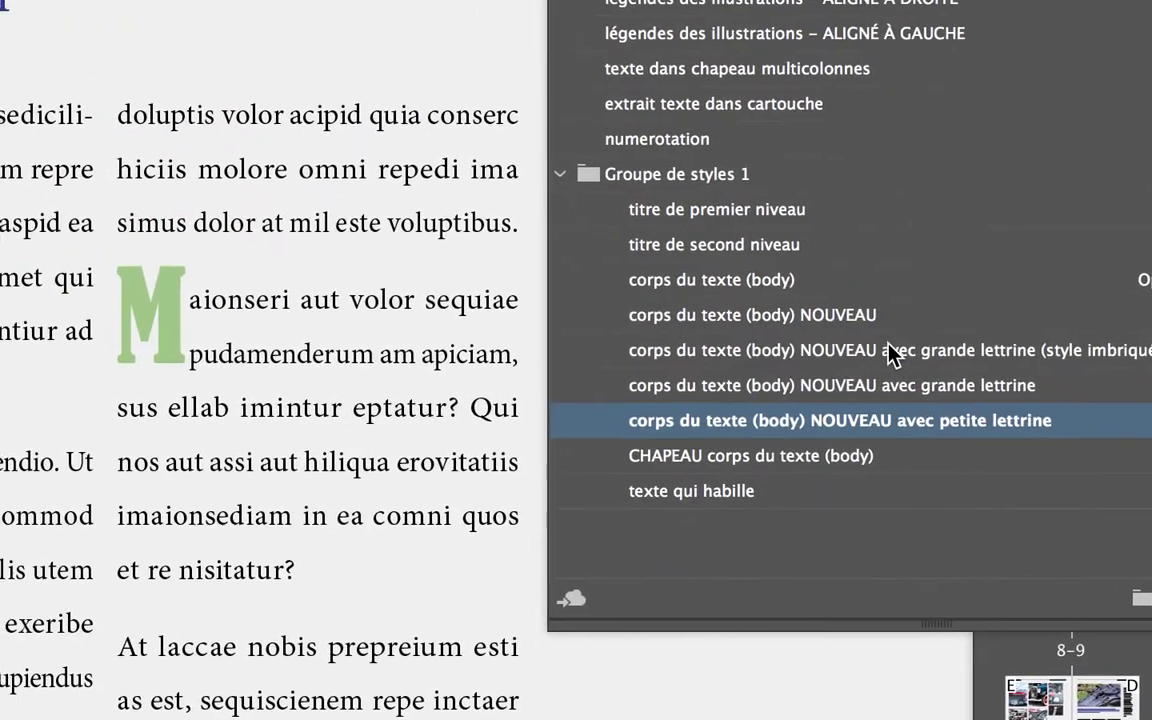
{"action": "left_click", "coordinate": [872, 318]}
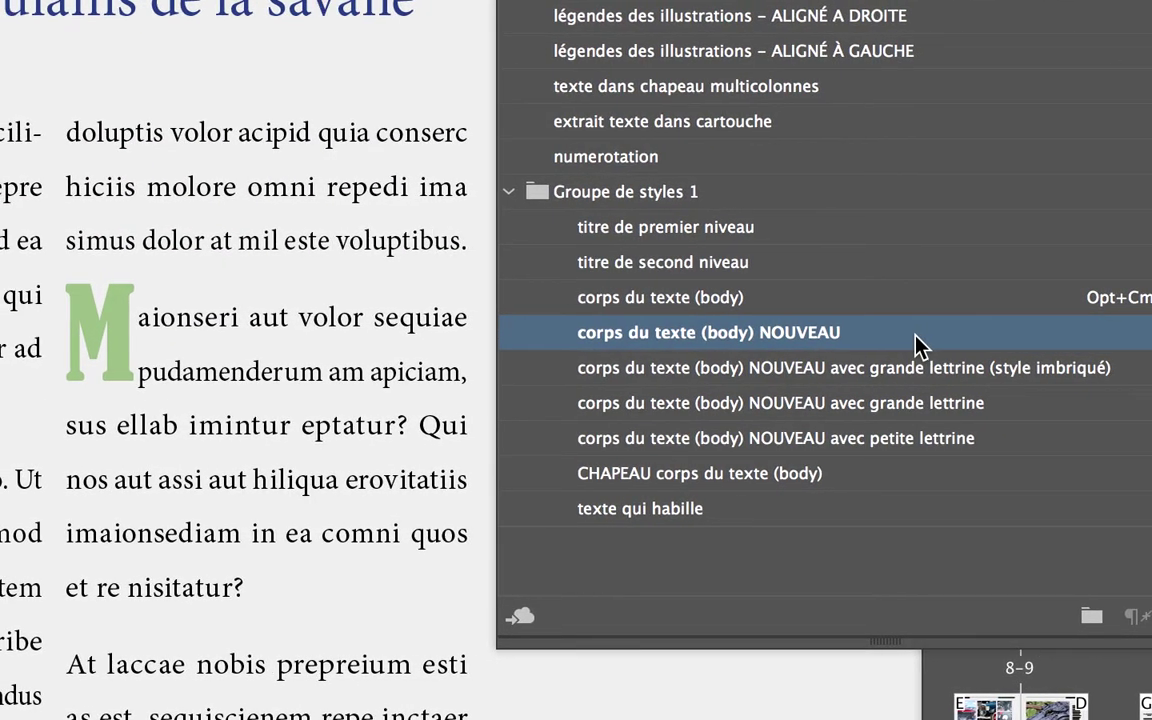
{"action": "double_click", "coordinate": [919, 345]}
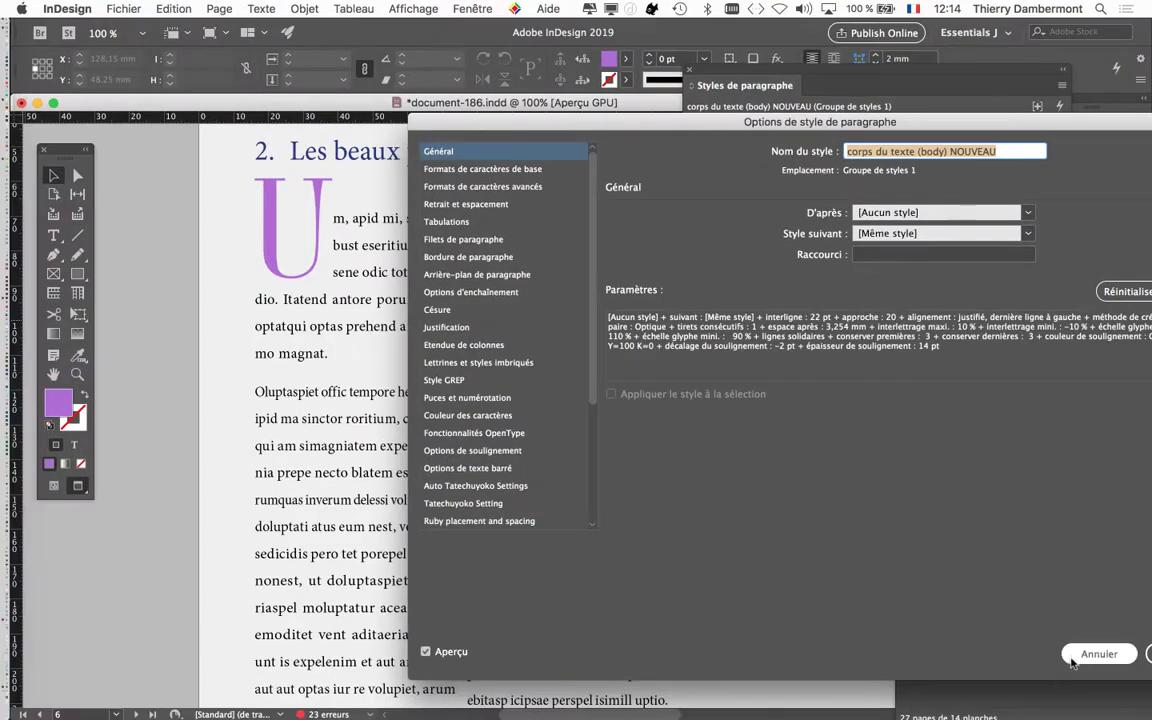
{"action": "left_click", "coordinate": [1026, 652]}
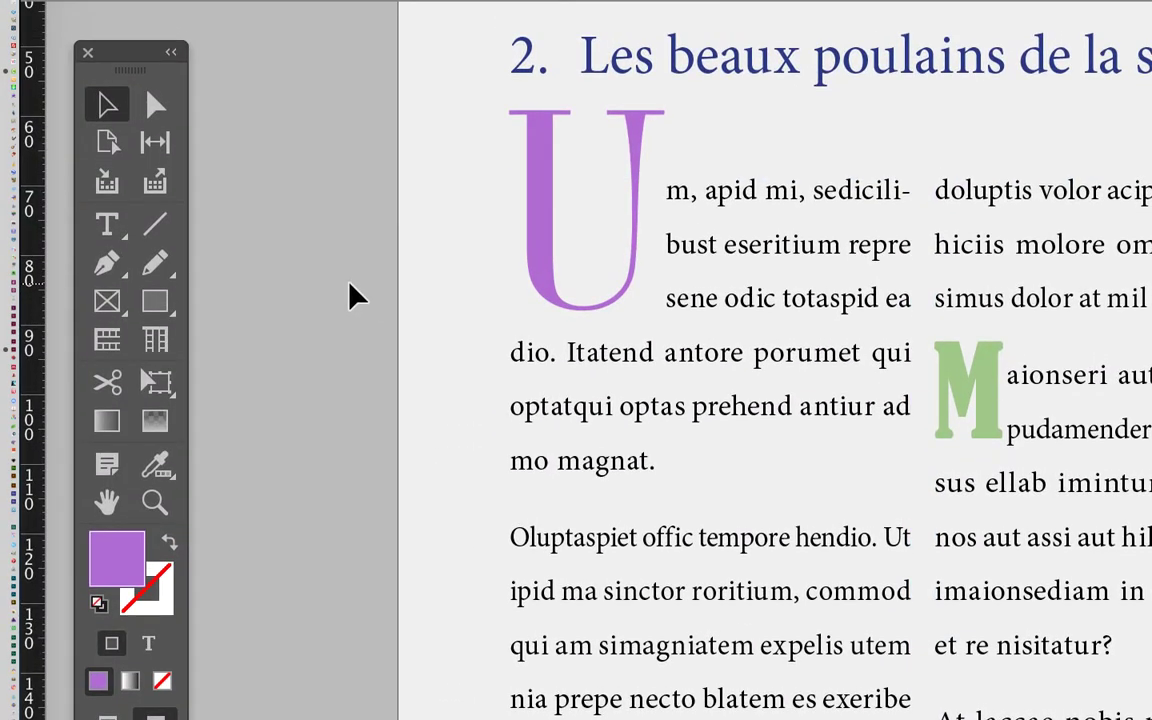
Place the text cursor in the article's opening paragraph to check its style, and deselect the text frame
{"action": "left_click", "coordinate": [107, 224]}
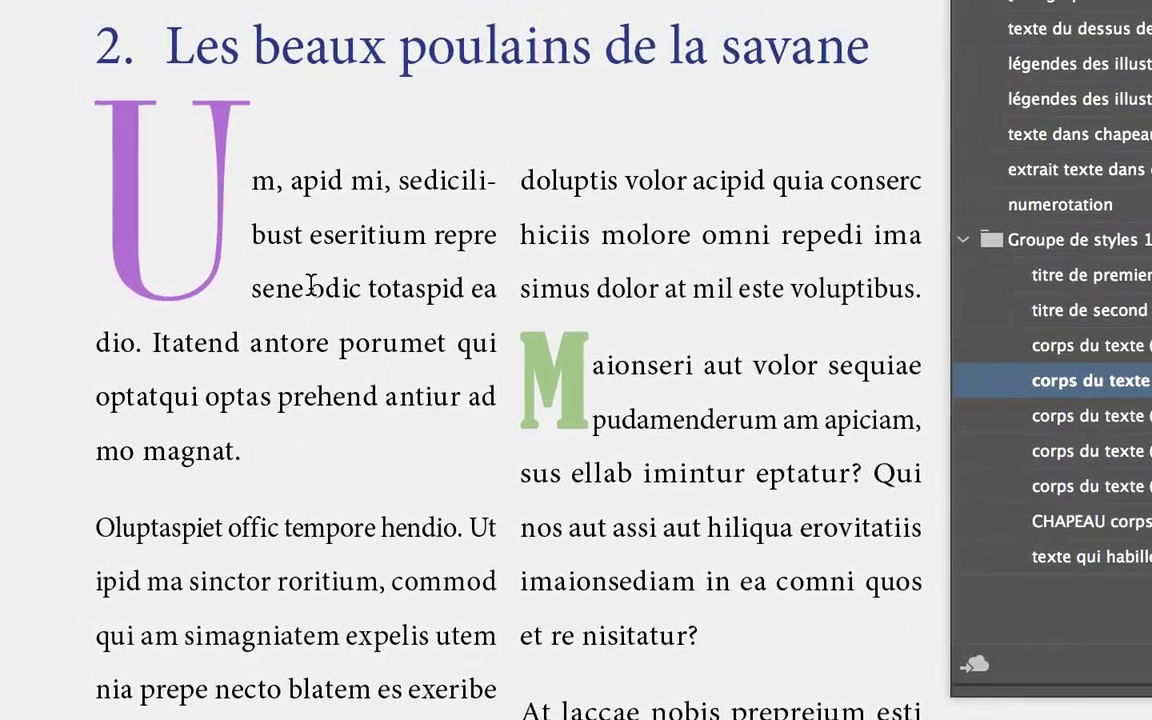
{"action": "left_click", "coordinate": [311, 287]}
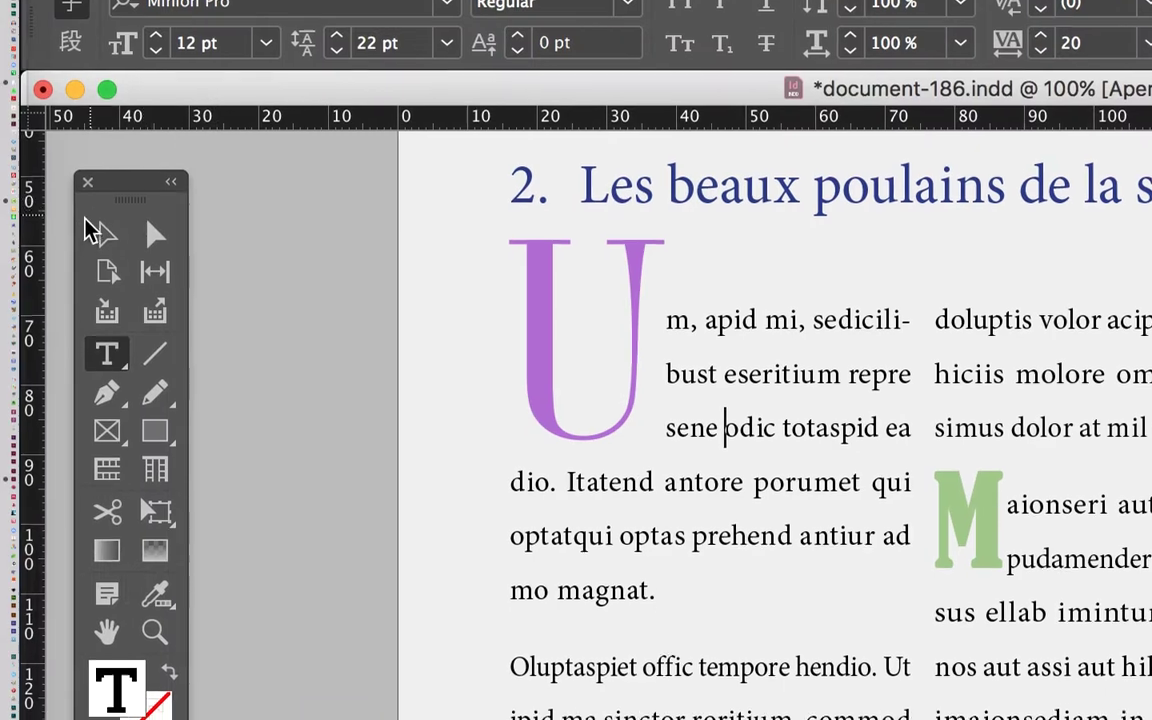
{"action": "left_click", "coordinate": [87, 226]}
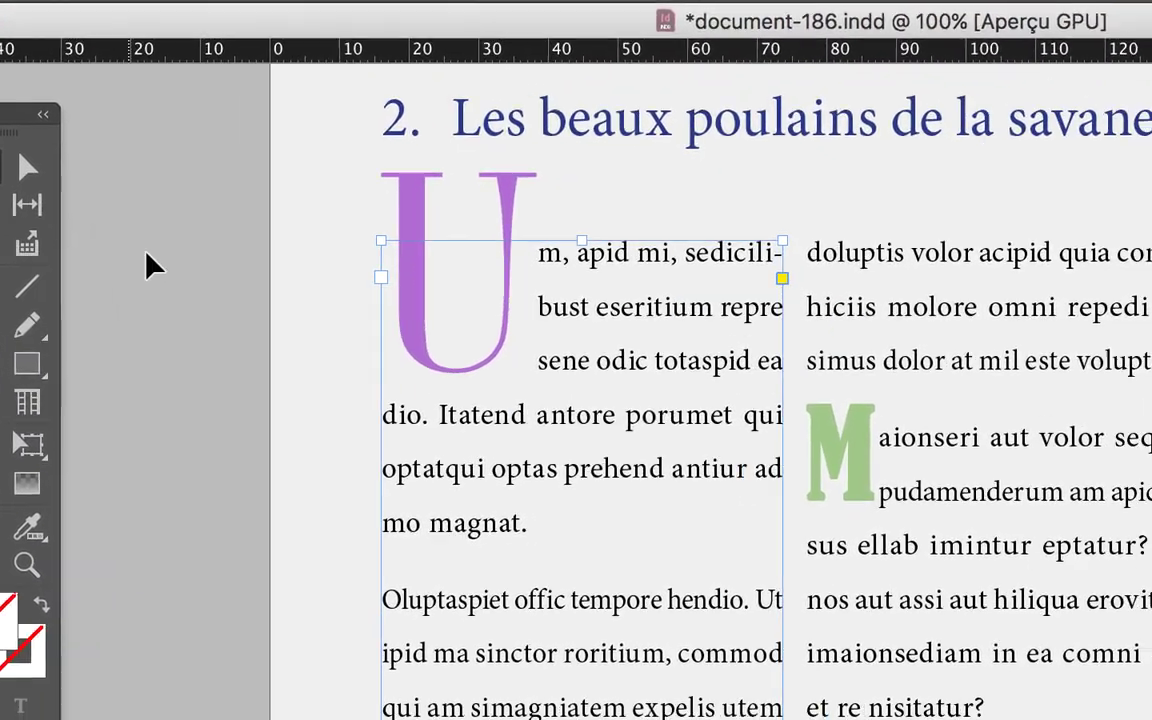
{"action": "key", "text": "j"}
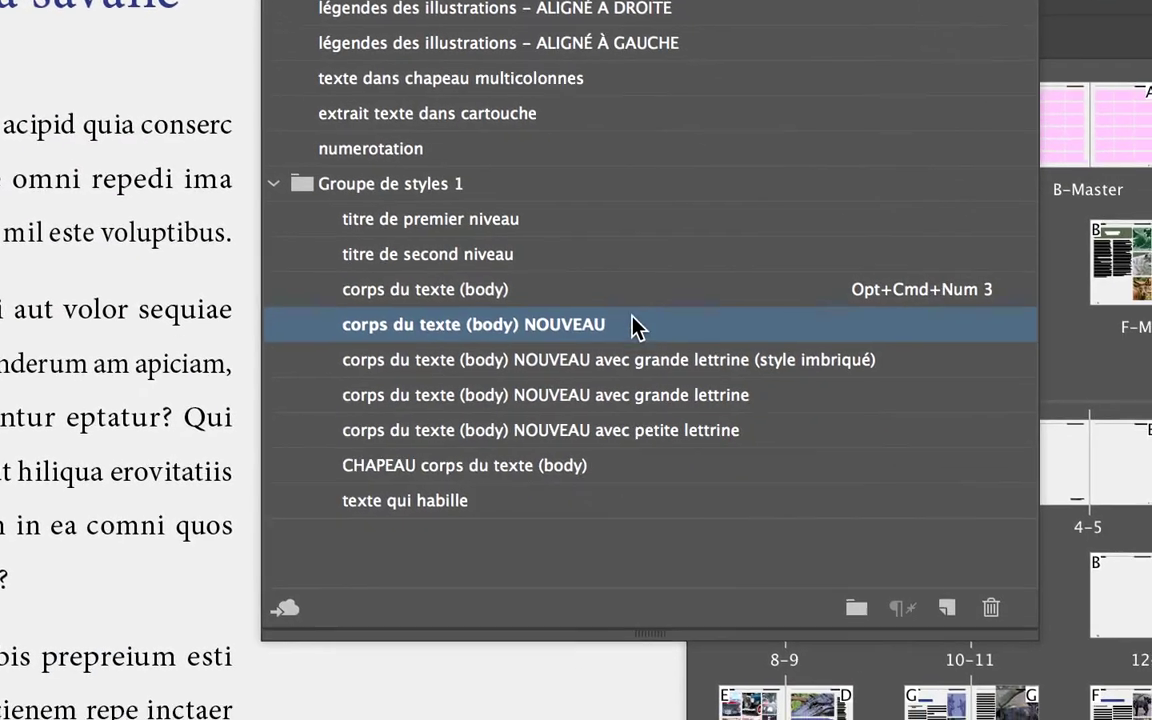
Open the basic character formats in the options of the paragraph style "corps du texte (body) NOUVEAU"
{"action": "double_click", "coordinate": [1110, 403]}
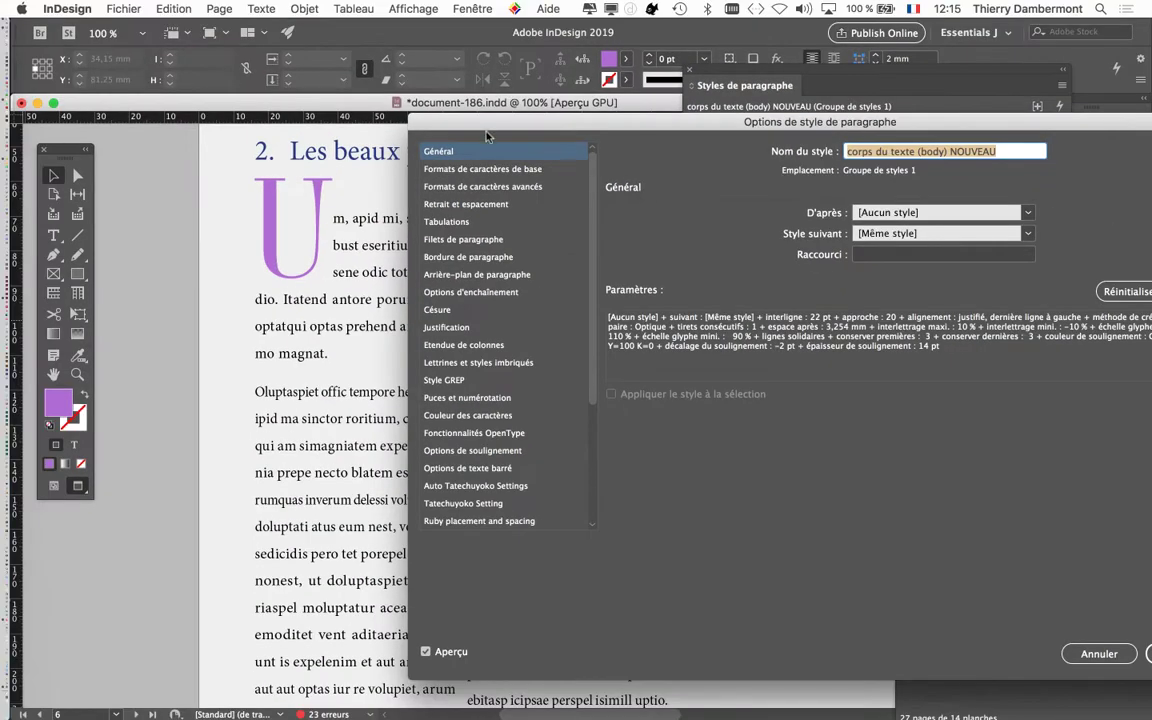
{"action": "left_click_drag", "start_coordinate": [107, 86], "coordinate": [511, 140]}
{"action": "left_click_drag", "start_coordinate": [642, 147], "coordinate": [604, 137]}
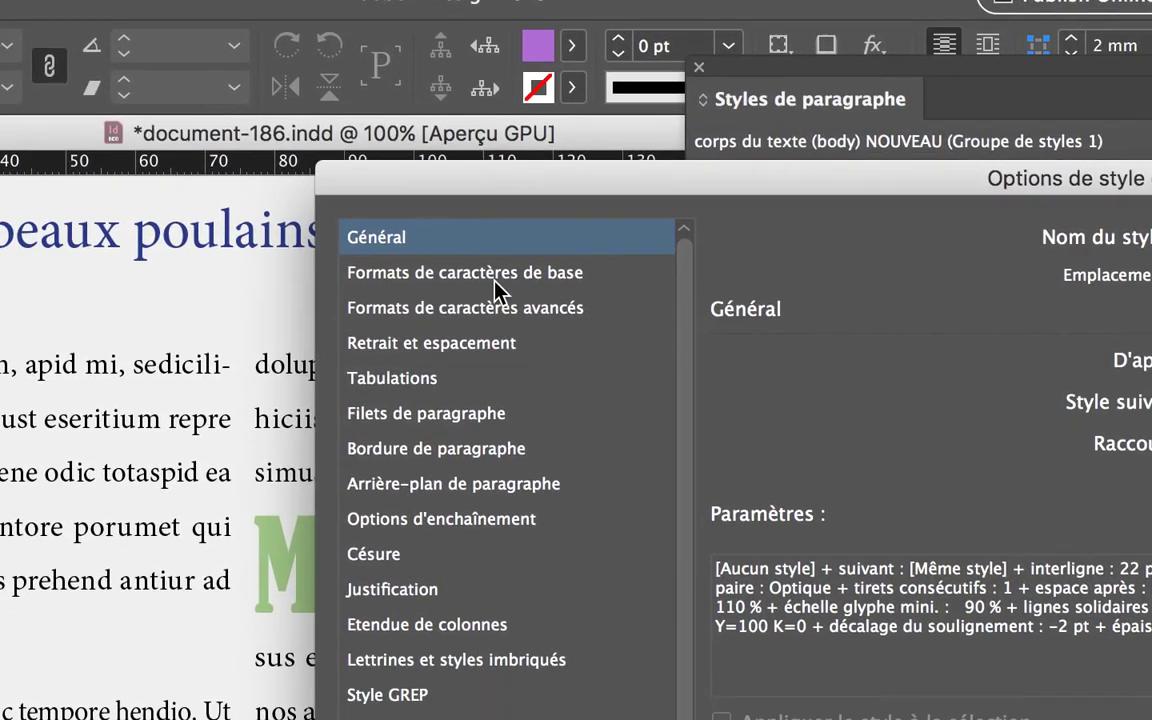
{"action": "left_click", "coordinate": [484, 350]}
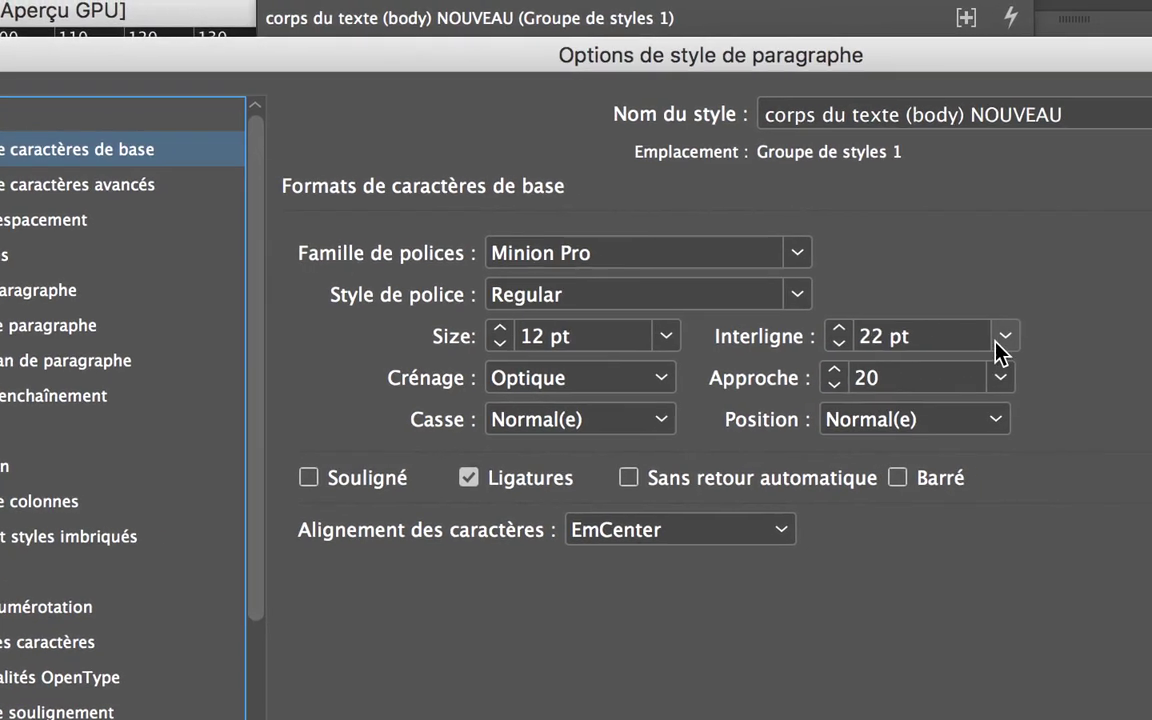
Set the leading of the paragraph style "corps du texte (body) NOUVEAU" to Automatique in its basic character formats
{"action": "left_click", "coordinate": [1003, 337]}
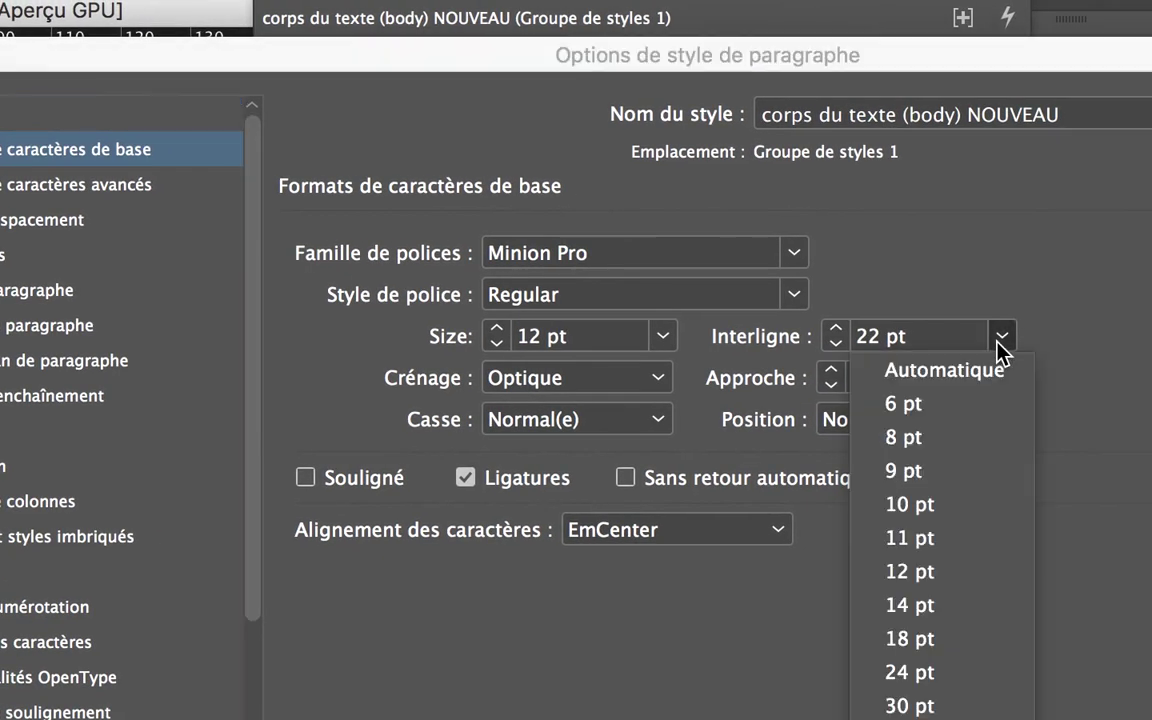
{"action": "left_click", "coordinate": [1001, 340]}
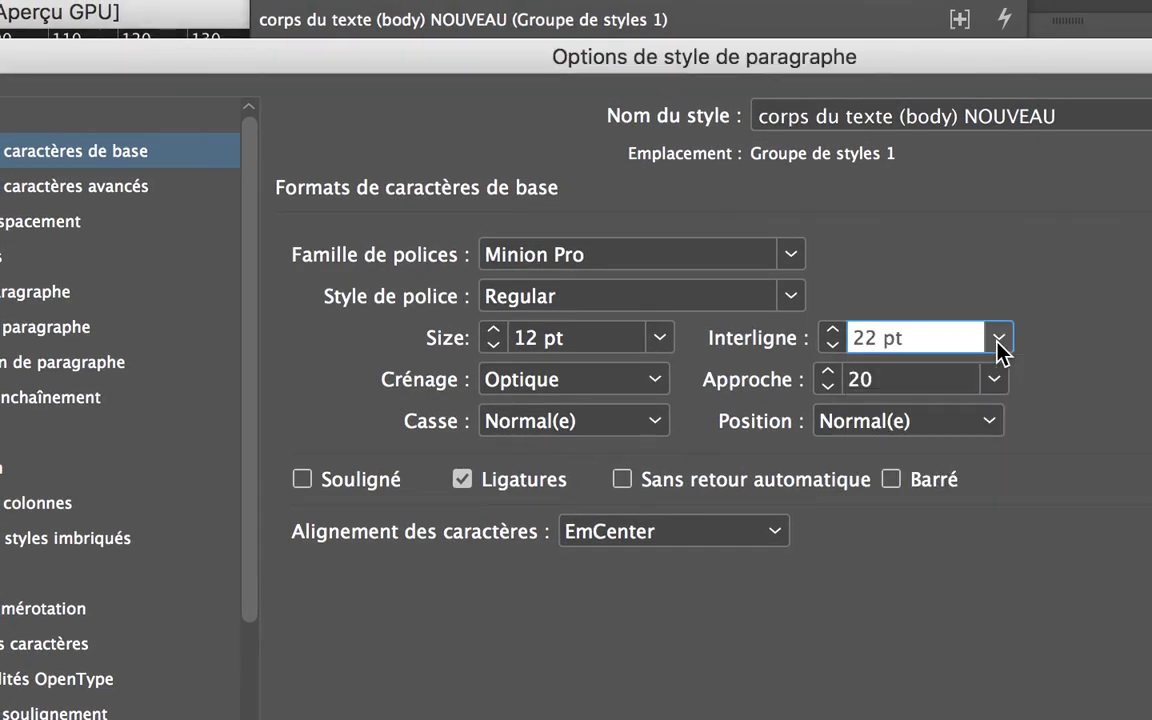
{"action": "left_click", "coordinate": [1000, 340]}
{"action": "key", "text": "Return"}
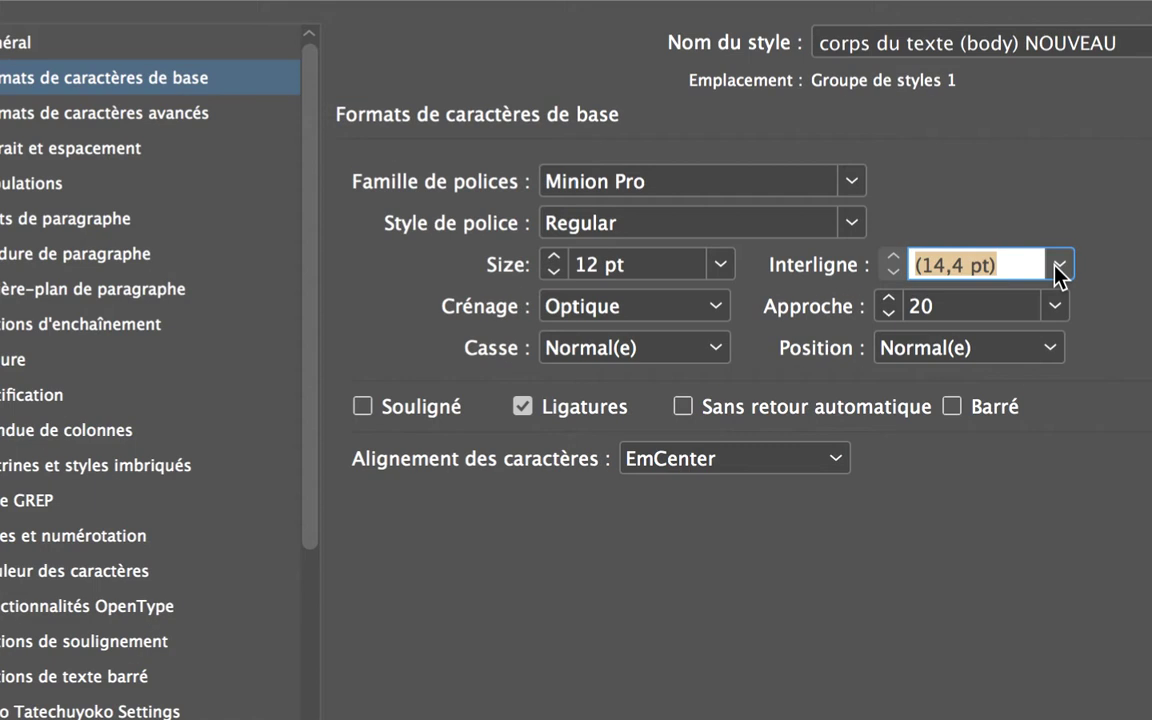
Replace the automatic leading of the body paragraph style with a fixed leading of 20 pt
{"action": "left_click", "coordinate": [1058, 266]}
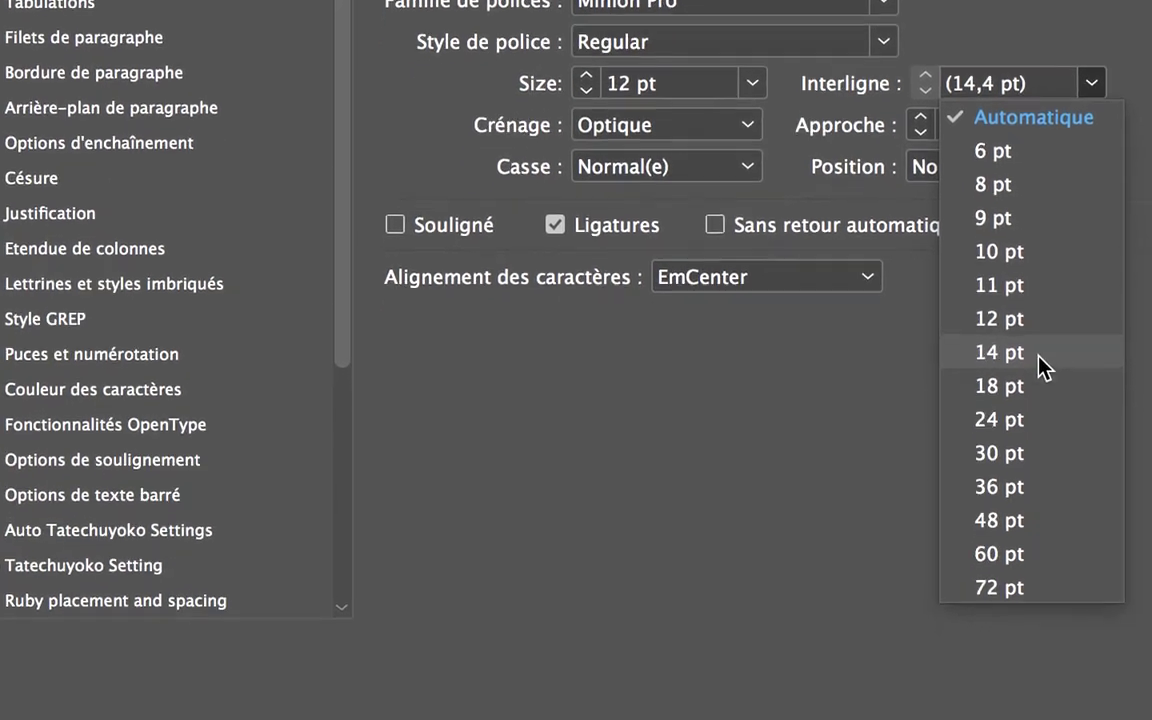
{"action": "left_click", "coordinate": [1043, 374]}
{"action": "left_click", "coordinate": [923, 64]}
{"action": "left_click", "coordinate": [923, 64]}
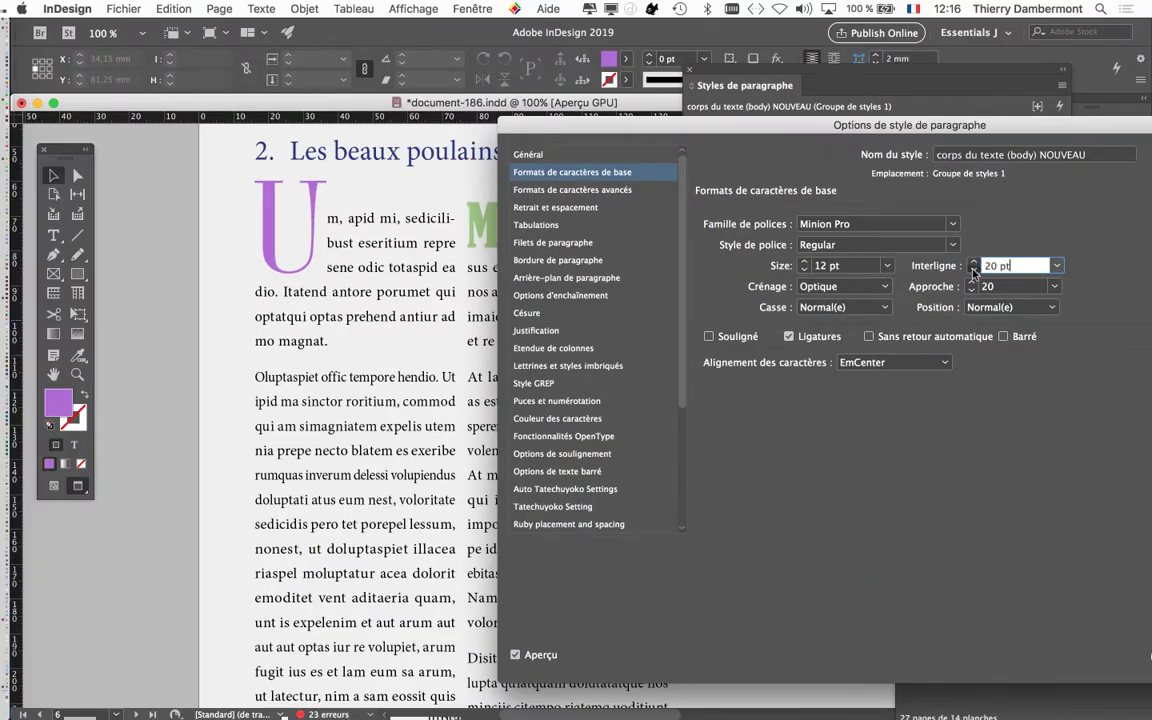
Preview the body style with its leading tightened to 18 pt and return the leading to 20 pt
{"action": "left_click", "coordinate": [973, 270]}
{"action": "left_click", "coordinate": [973, 271]}
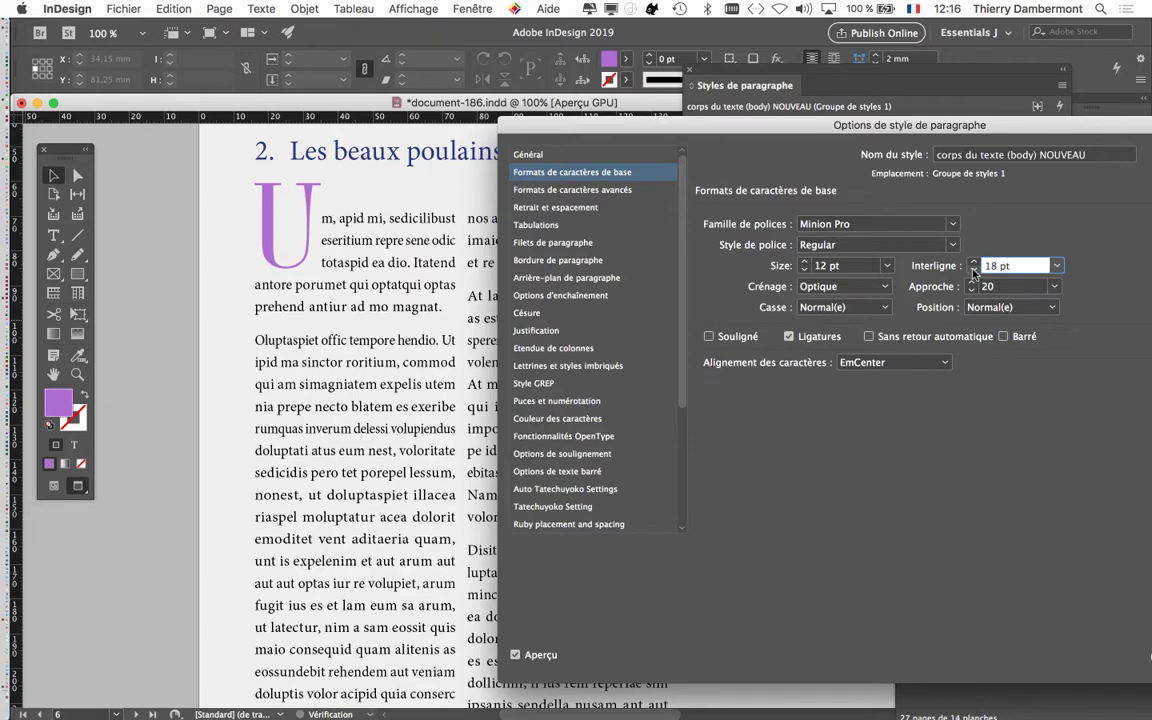
{"action": "left_click", "coordinate": [973, 272]}
{"action": "left_click", "coordinate": [974, 263]}
{"action": "left_click", "coordinate": [974, 263]}
{"action": "left_click", "coordinate": [974, 263]}
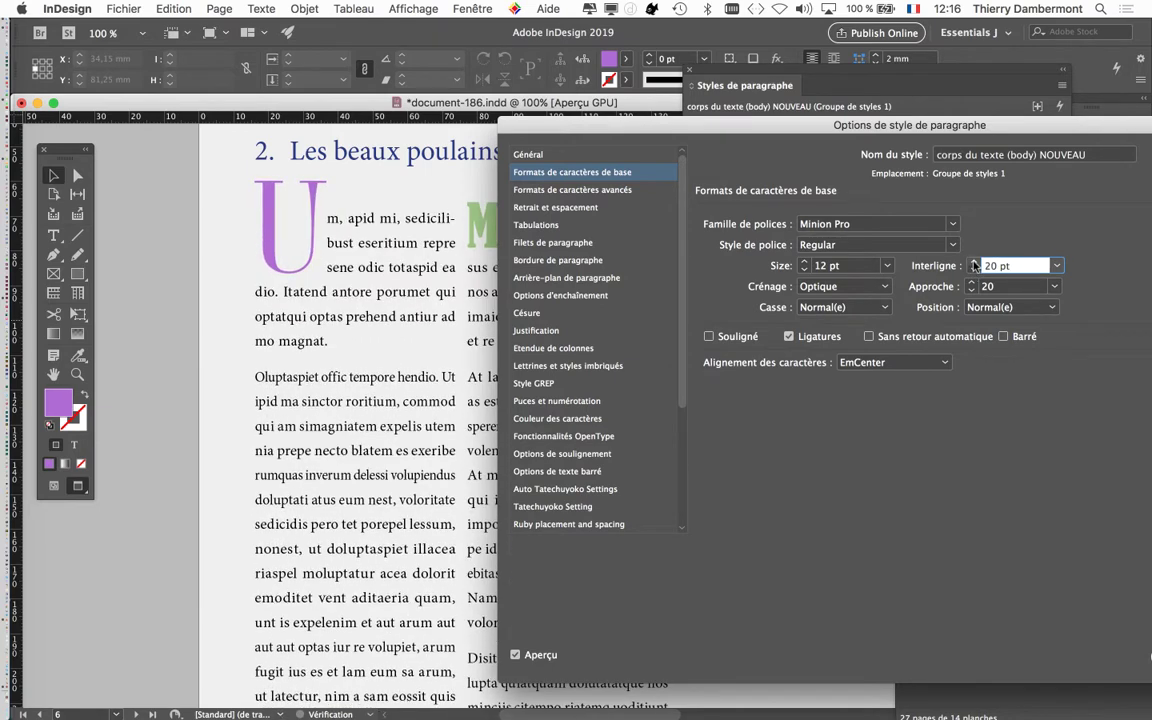
Set the body style's leading to 19 pt and move the style options dialog to uncover more of the text
{"action": "left_click", "coordinate": [974, 271]}
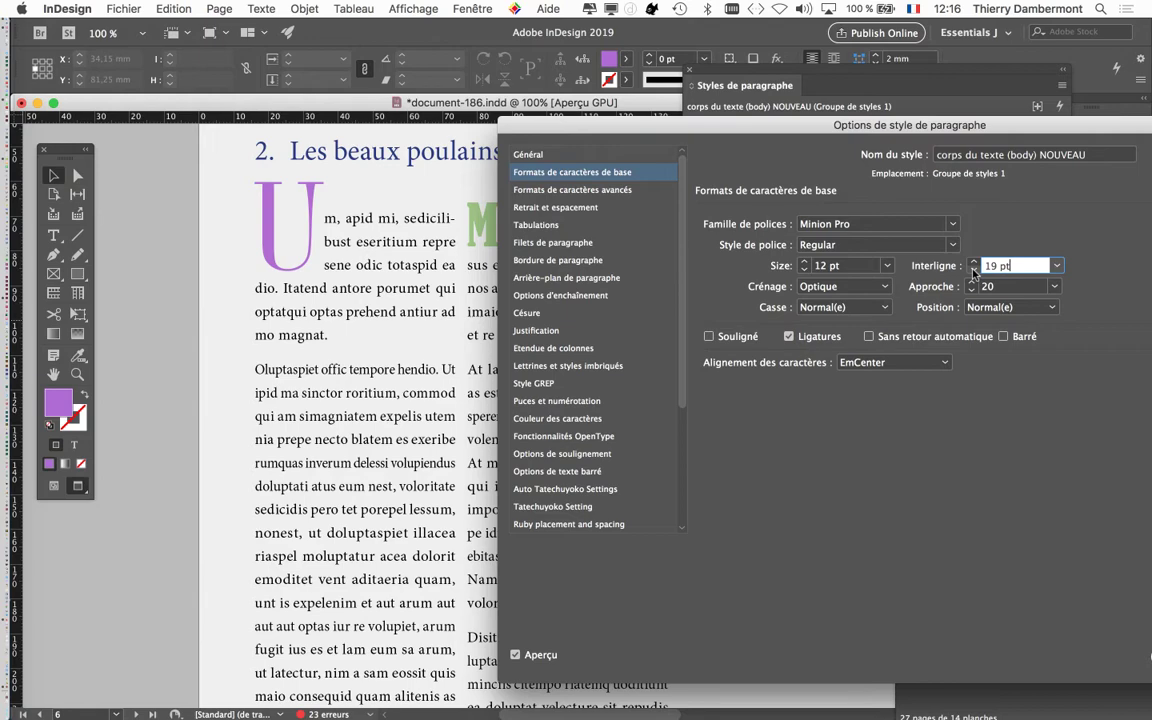
{"action": "left_click_drag", "start_coordinate": [936, 130], "coordinate": [955, 115]}
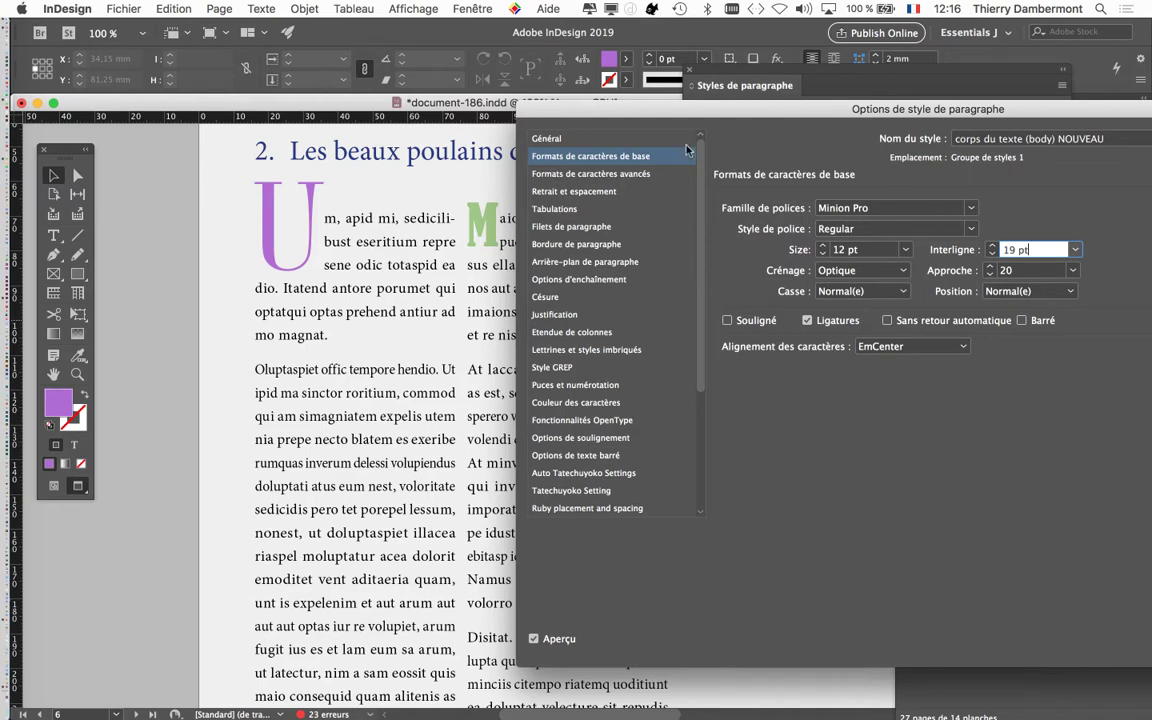
{"action": "left_click_drag", "start_coordinate": [745, 114], "coordinate": [743, 113]}
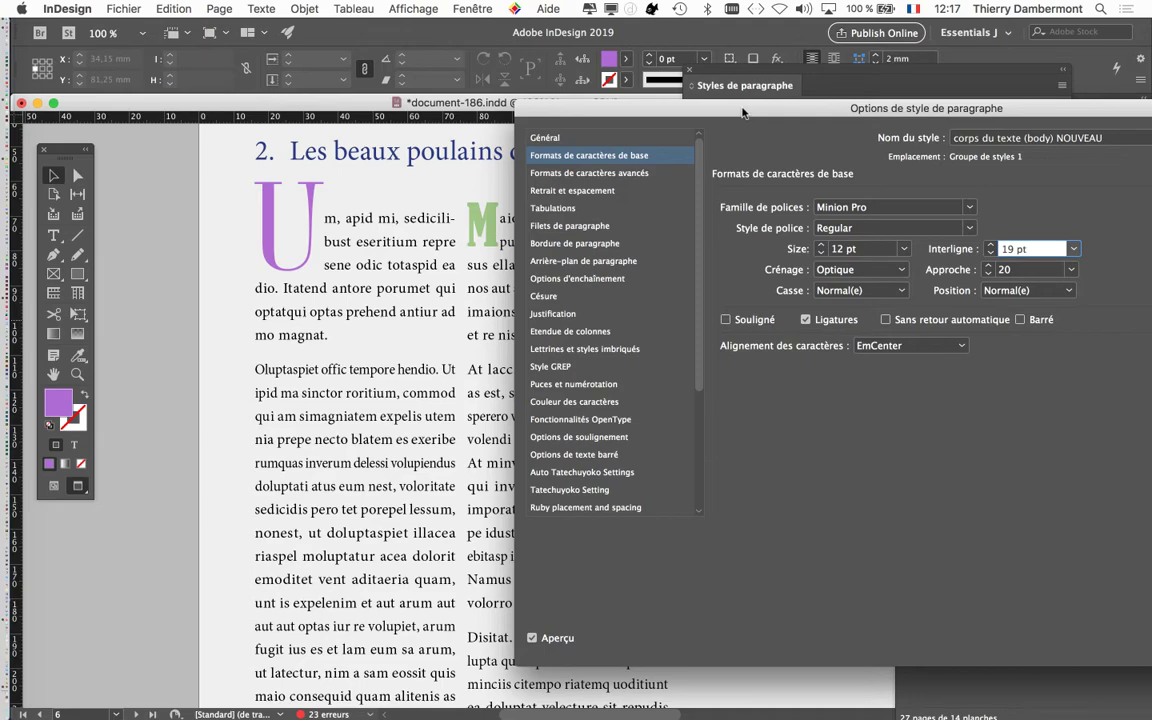
Switch to Firefox, reposition and enlarge its window, and examine the definition of WYSIWYG in the search results
{"action": "key", "text": "super+Tab"}
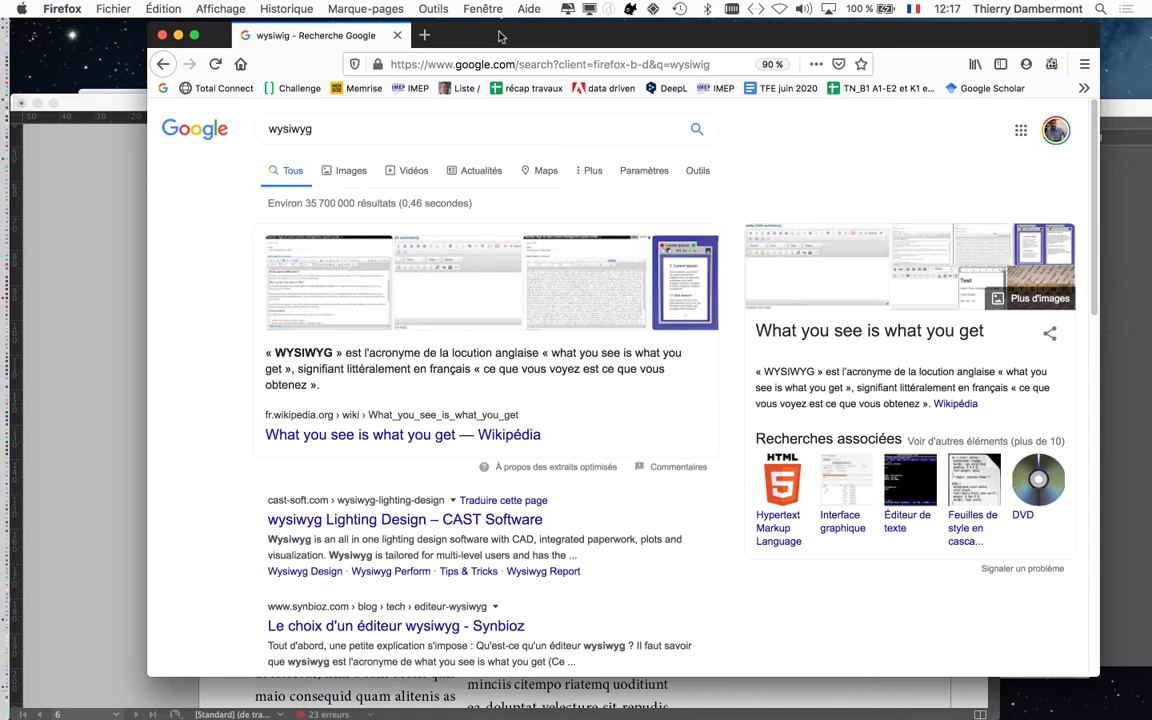
{"action": "left_click_drag", "start_coordinate": [500, 36], "coordinate": [382, 36]}
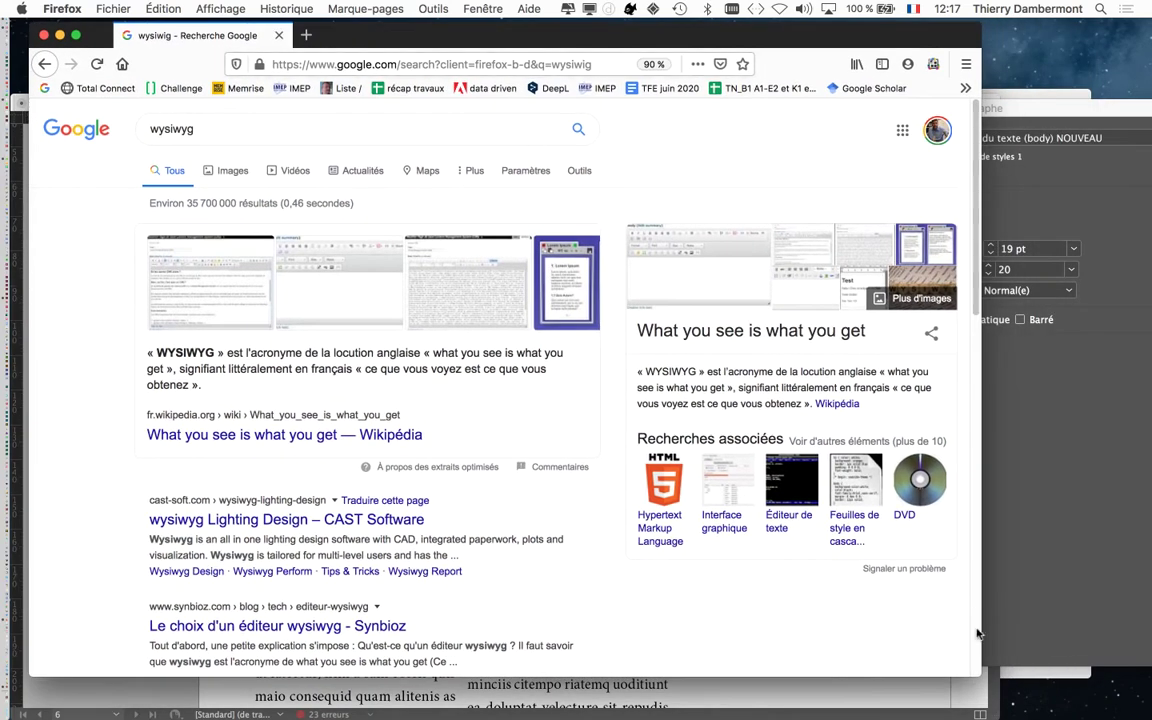
{"action": "left_click_drag", "start_coordinate": [980, 676], "coordinate": [1118, 697]}
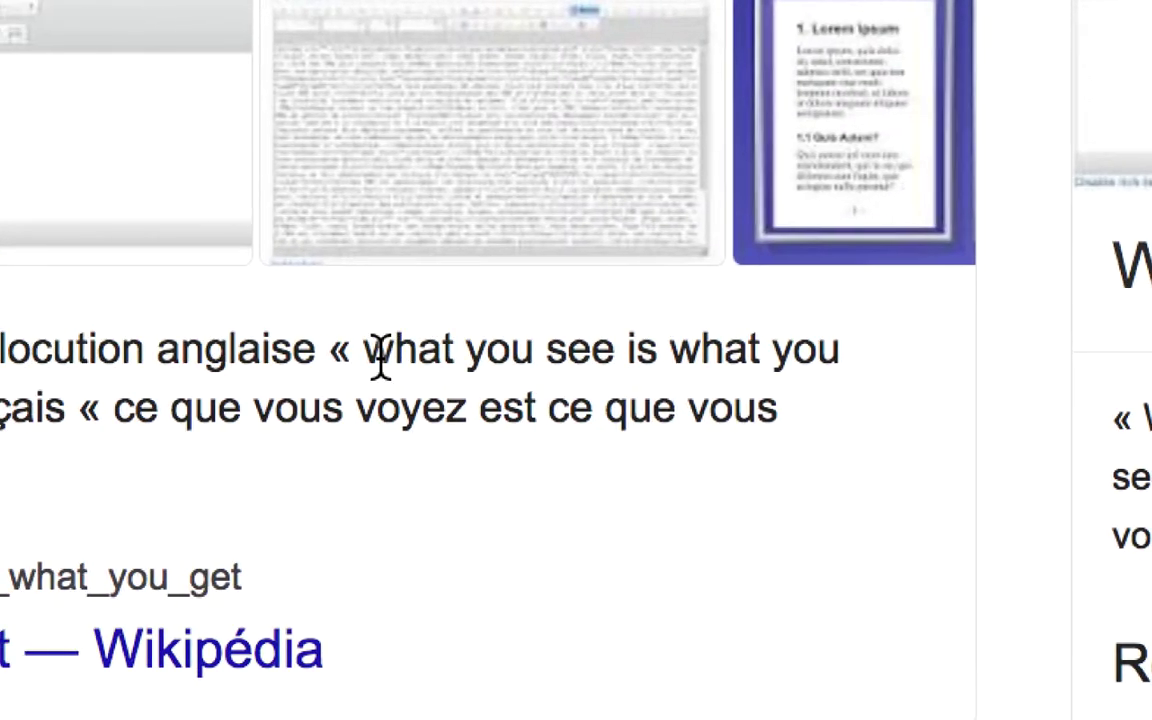
{"action": "left_click_drag", "start_coordinate": [300, 350], "coordinate": [0, 386]}
{"action": "left_click_drag", "start_coordinate": [205, 365], "coordinate": [0, 370]}
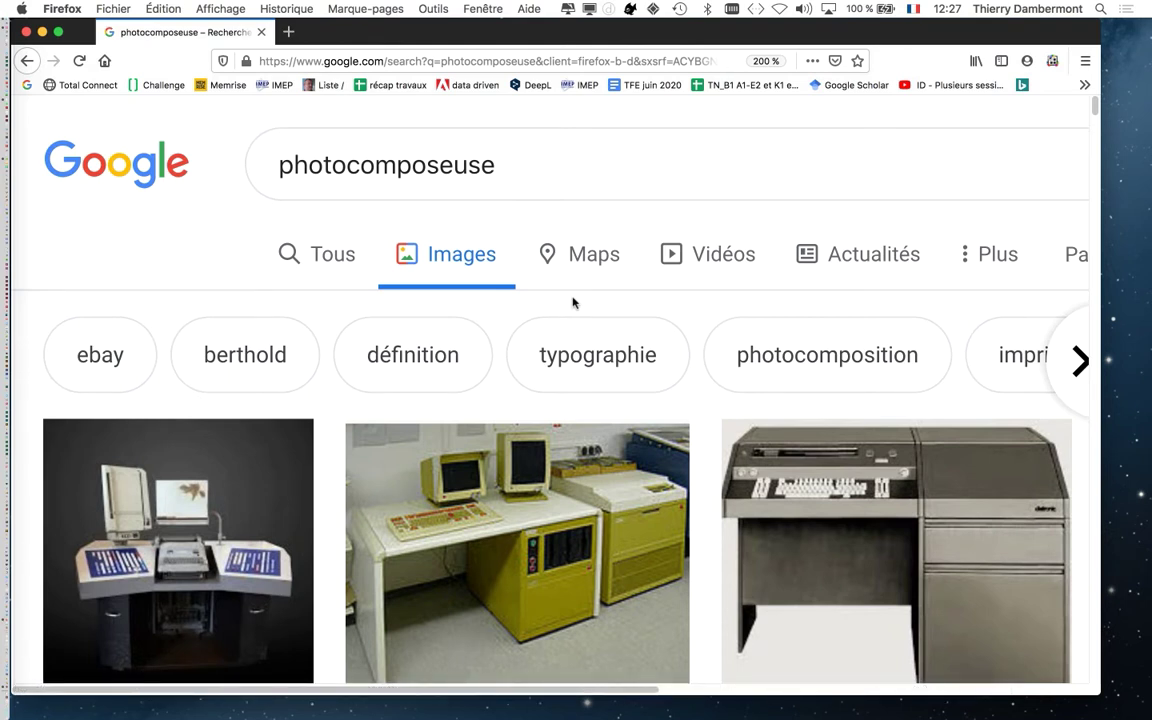
Look through the image search results for "photocomposeuse" to examine the phototypesetting machines and character discs
{"action": "scroll", "coordinate": [573, 302], "scroll_direction": "down", "scroll_amount": 2}
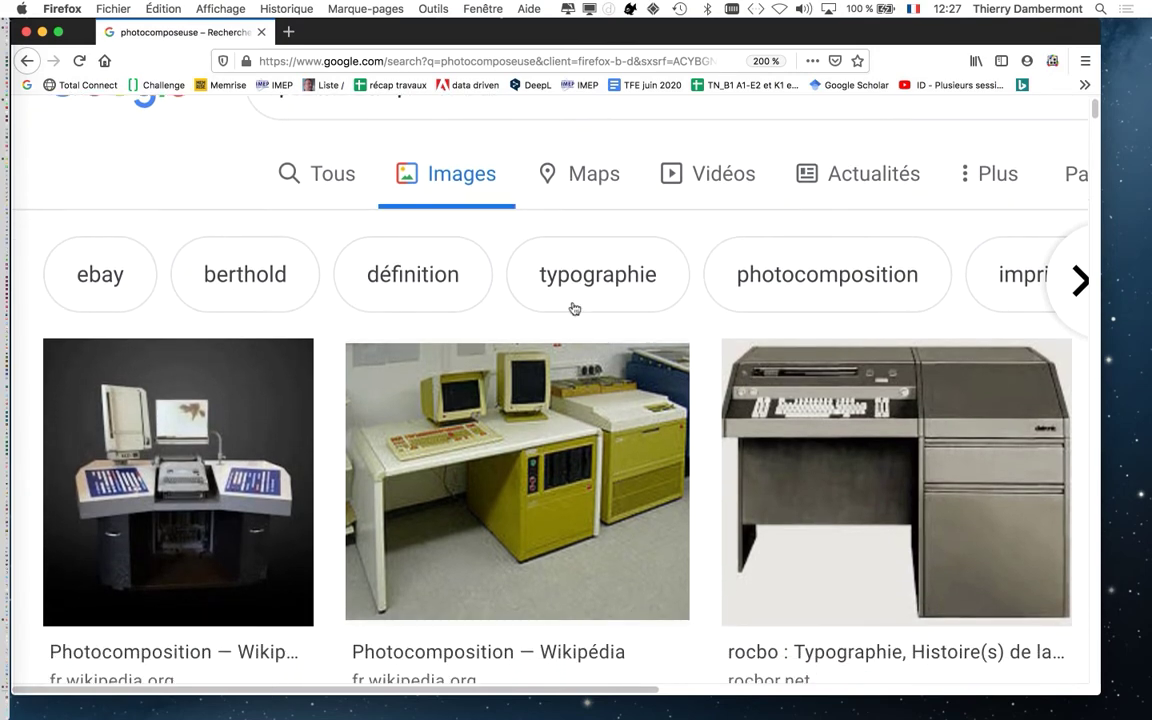
{"action": "scroll", "coordinate": [573, 308], "scroll_direction": "down", "scroll_amount": 5}
{"action": "scroll", "coordinate": [574, 310], "scroll_direction": "down", "scroll_amount": 3}
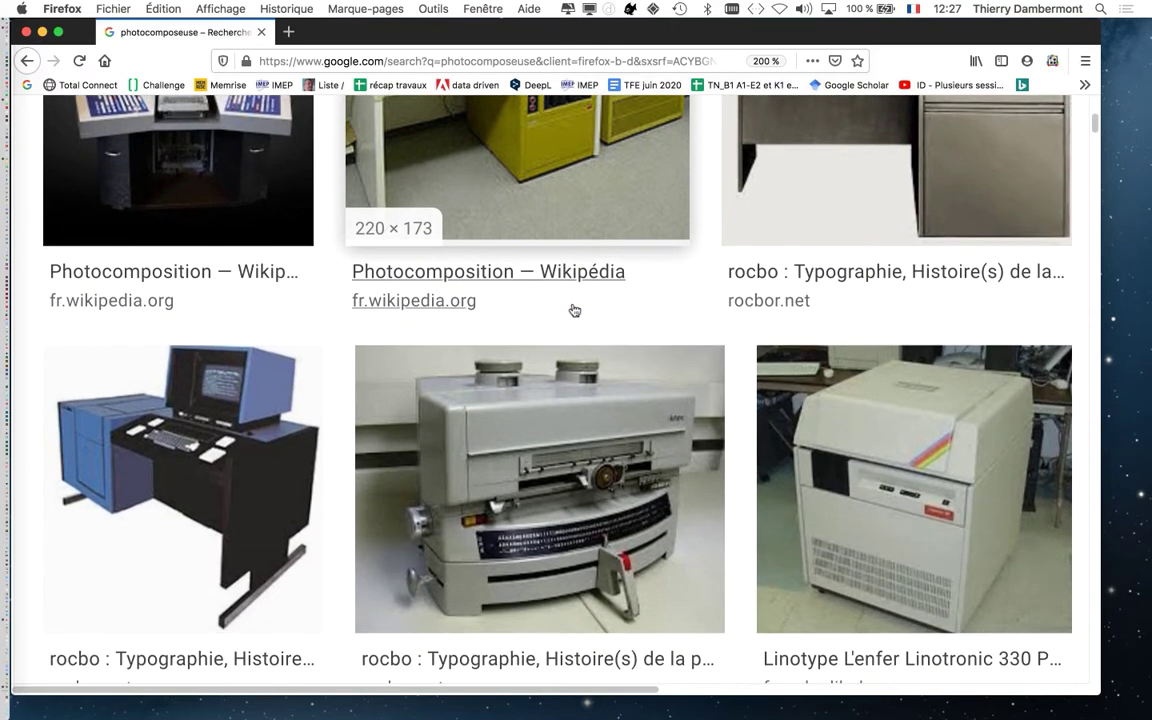
{"action": "scroll", "coordinate": [574, 310], "scroll_direction": "down", "scroll_amount": 1}
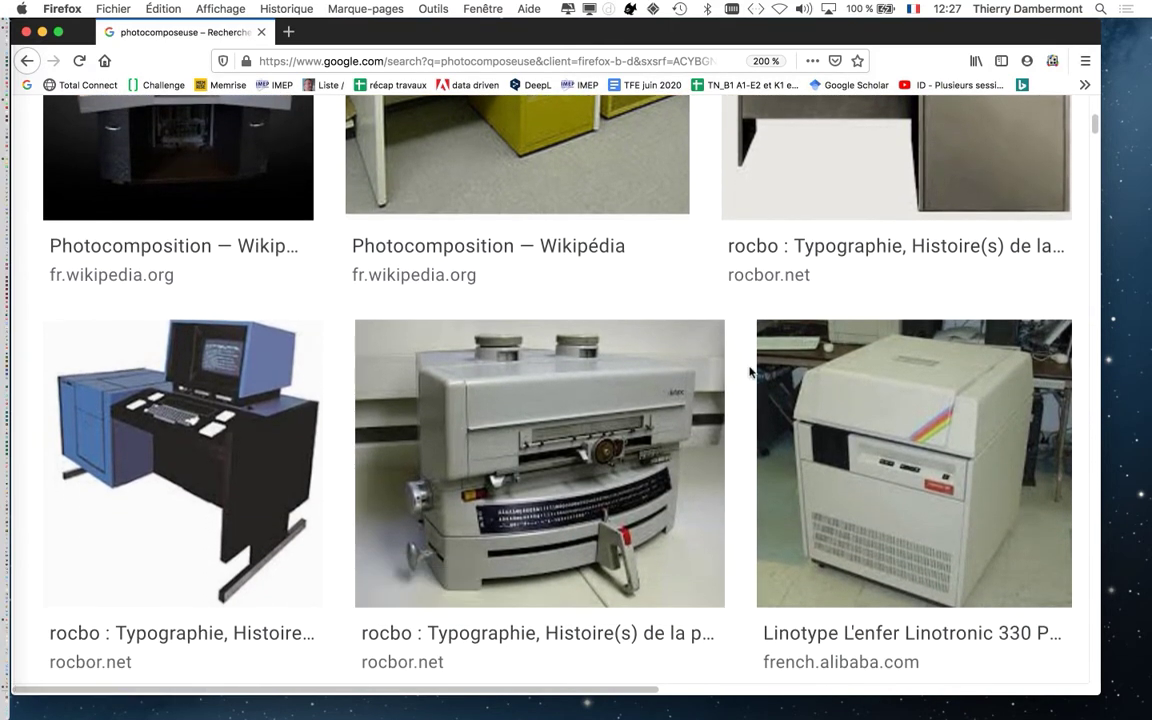
{"action": "scroll", "coordinate": [750, 372], "scroll_direction": "down", "scroll_amount": 1}
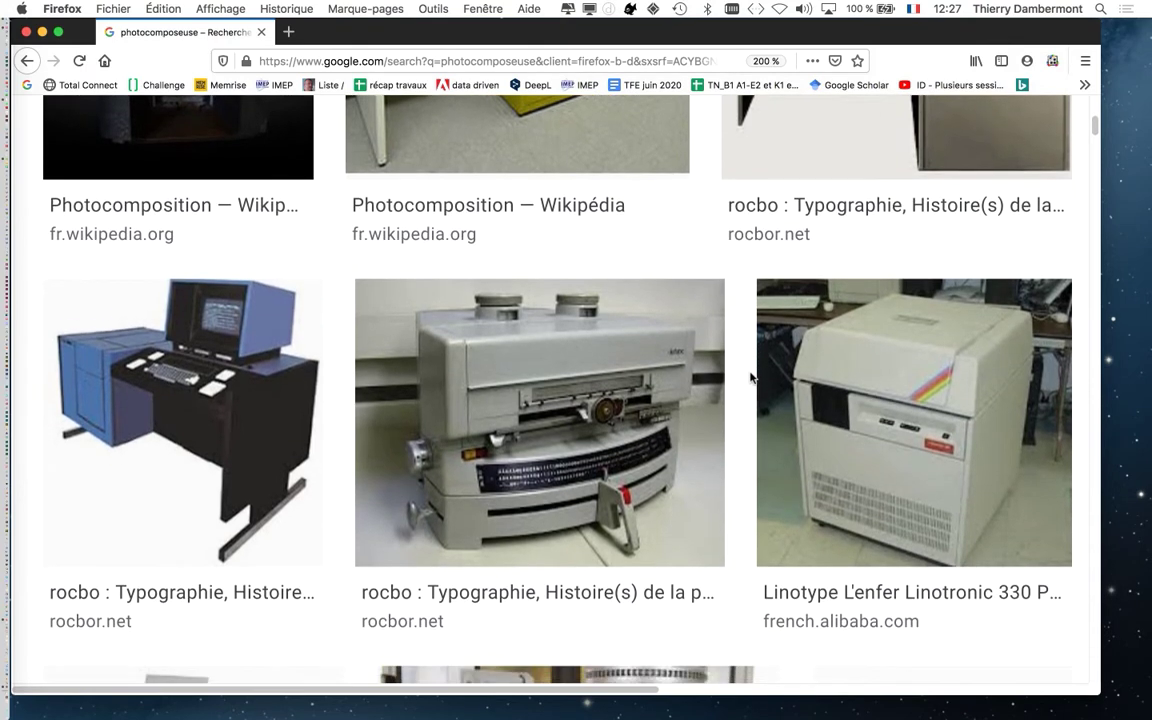
{"action": "scroll", "coordinate": [750, 376], "scroll_direction": "down", "scroll_amount": 2}
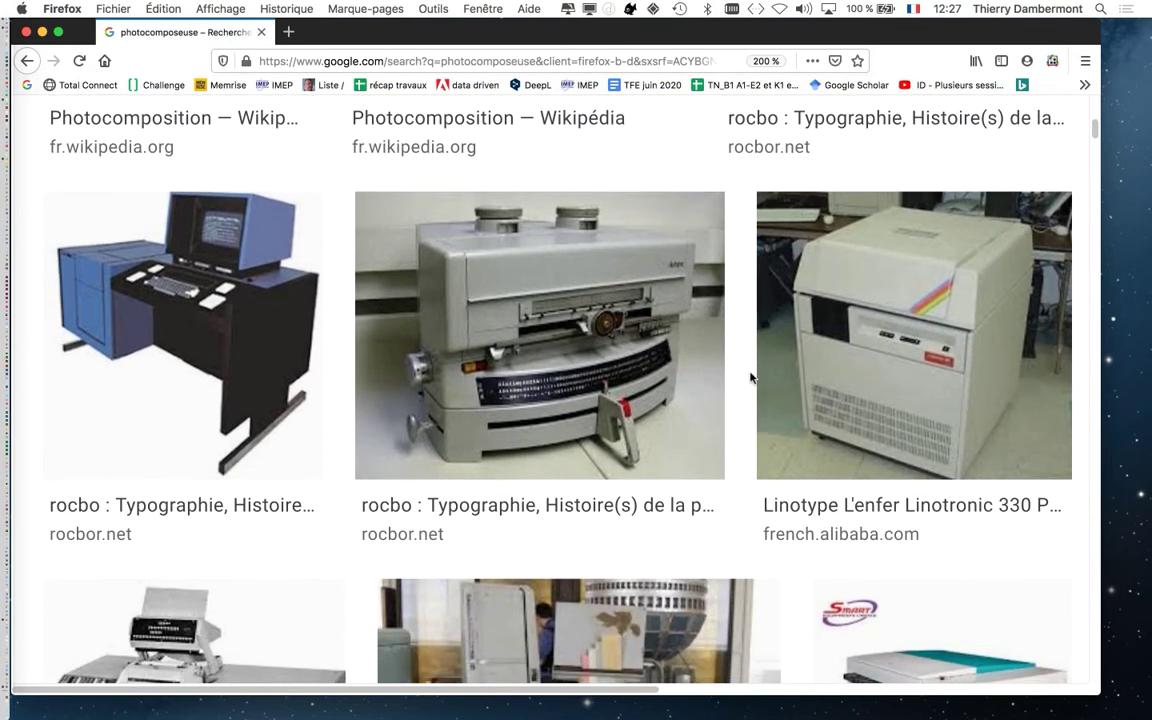
{"action": "scroll", "coordinate": [750, 377], "scroll_direction": "down", "scroll_amount": 2}
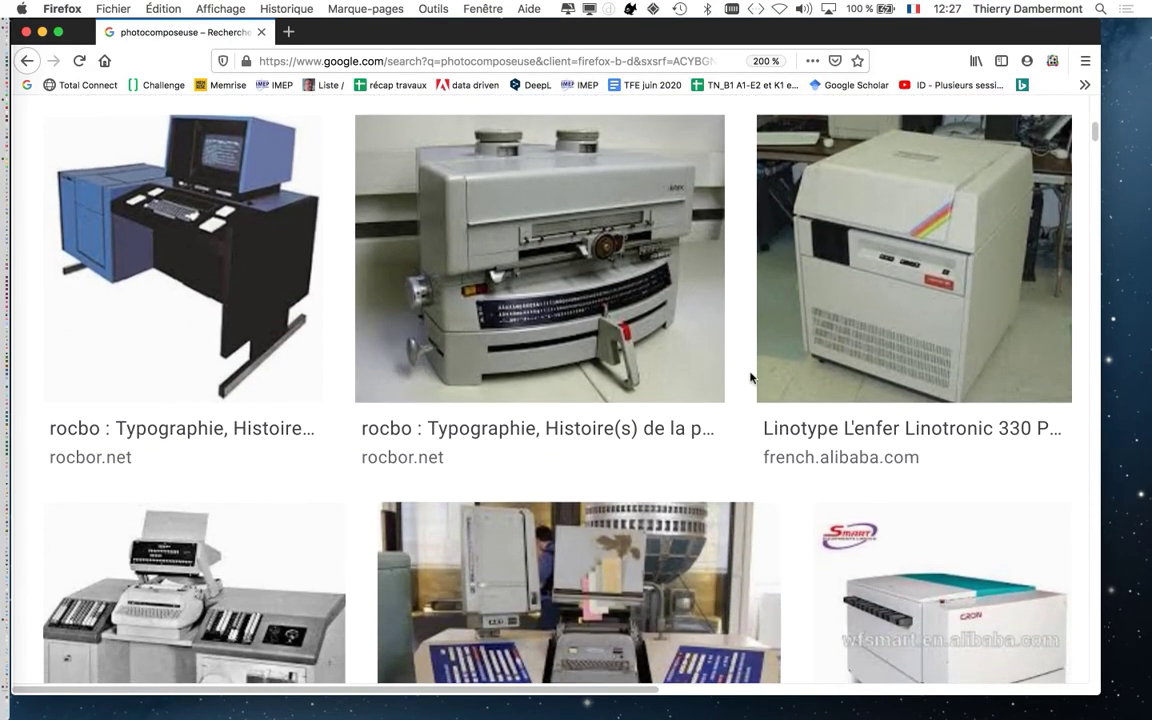
{"action": "scroll", "coordinate": [750, 377], "scroll_direction": "down", "scroll_amount": 4}
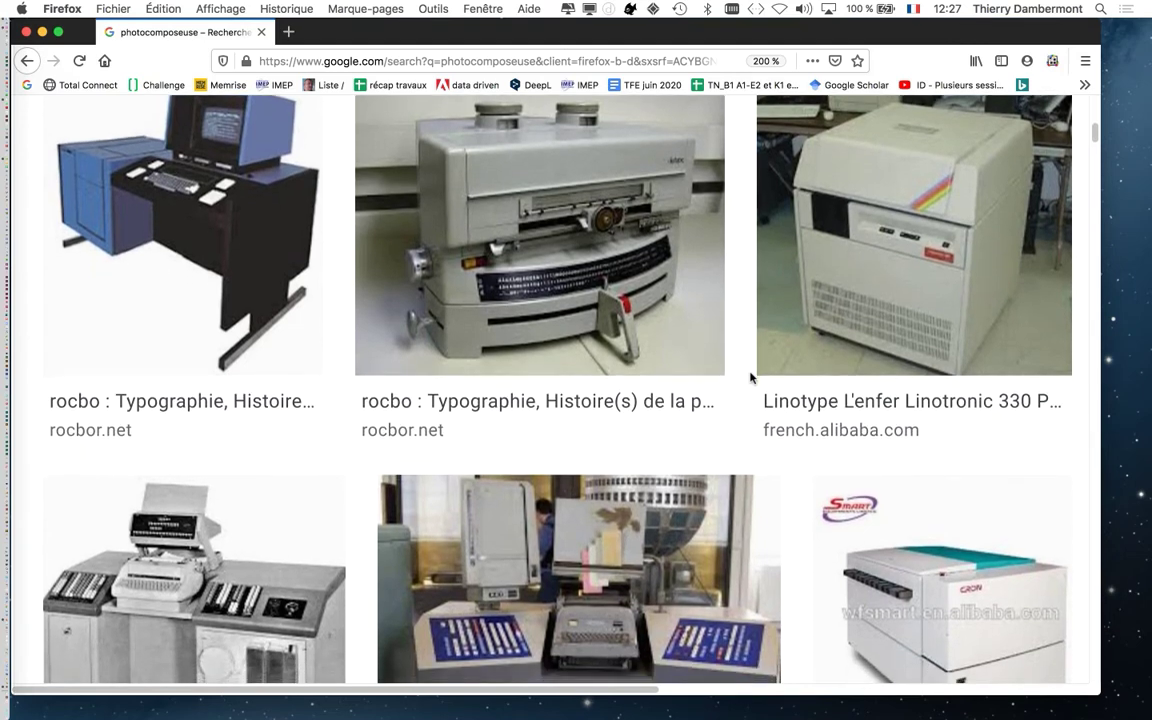
{"action": "scroll", "coordinate": [750, 377], "scroll_direction": "down", "scroll_amount": 3}
{"action": "scroll", "coordinate": [751, 378], "scroll_direction": "down", "scroll_amount": 2}
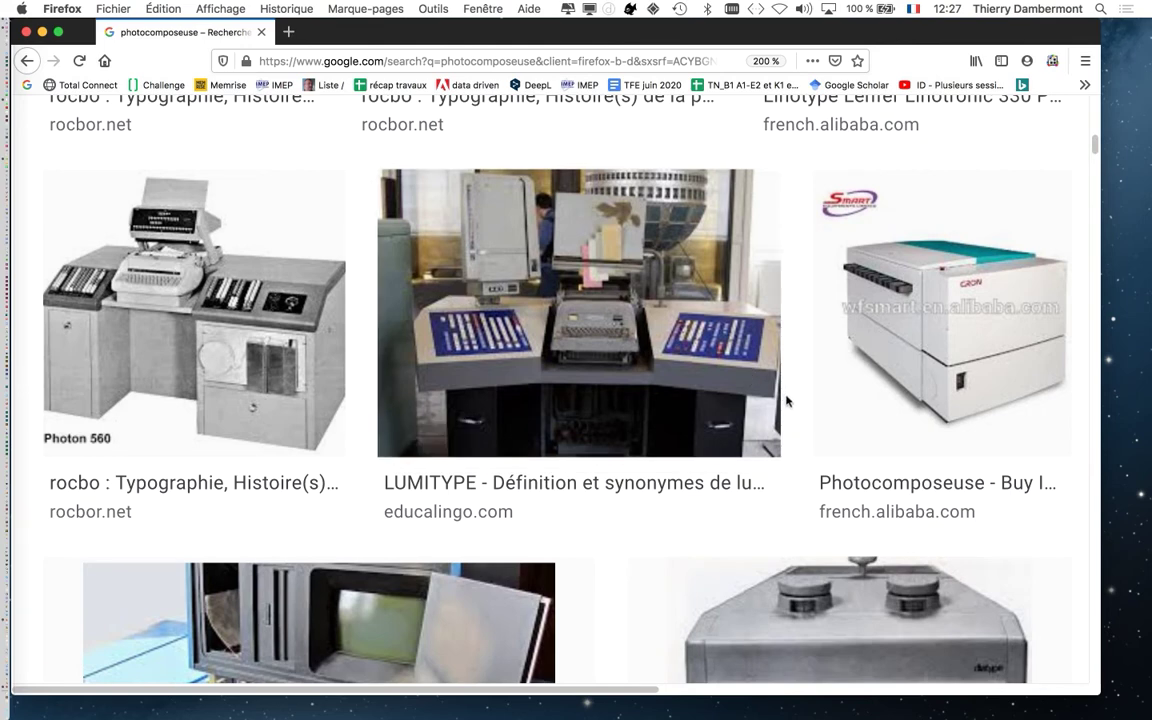
{"action": "scroll", "coordinate": [788, 402], "scroll_direction": "down", "scroll_amount": 7}
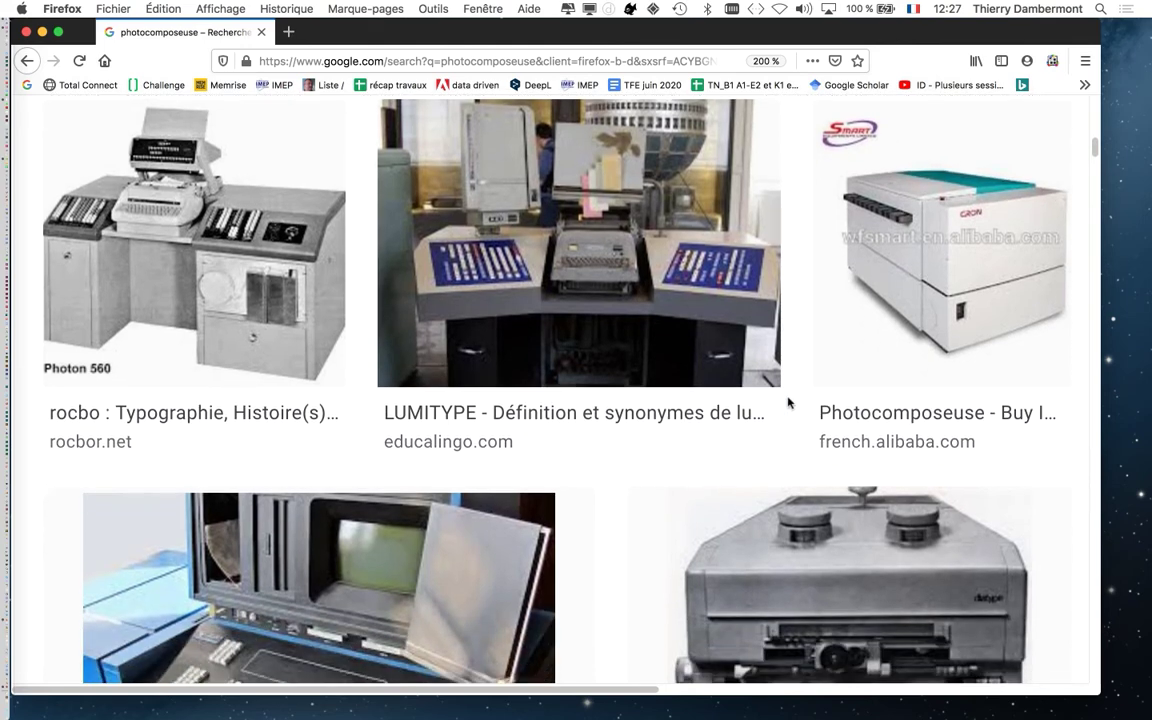
{"action": "scroll", "coordinate": [788, 402], "scroll_direction": "down", "scroll_amount": 2}
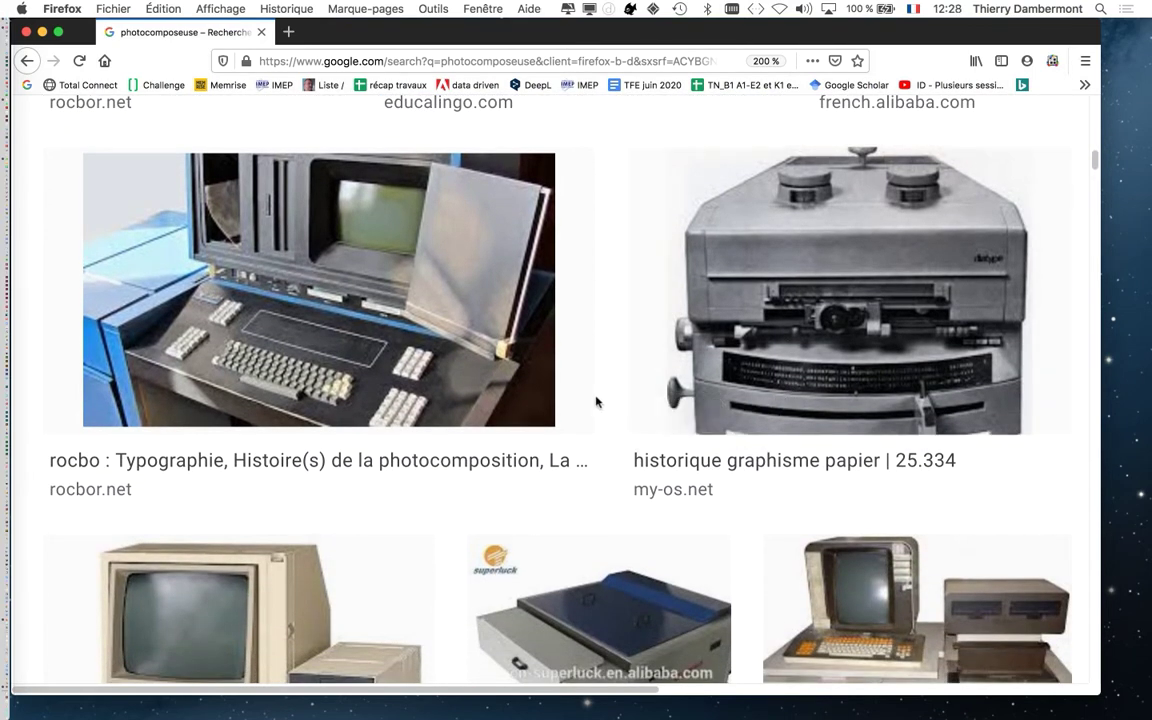
{"action": "scroll", "coordinate": [596, 402], "scroll_direction": "down", "scroll_amount": 2}
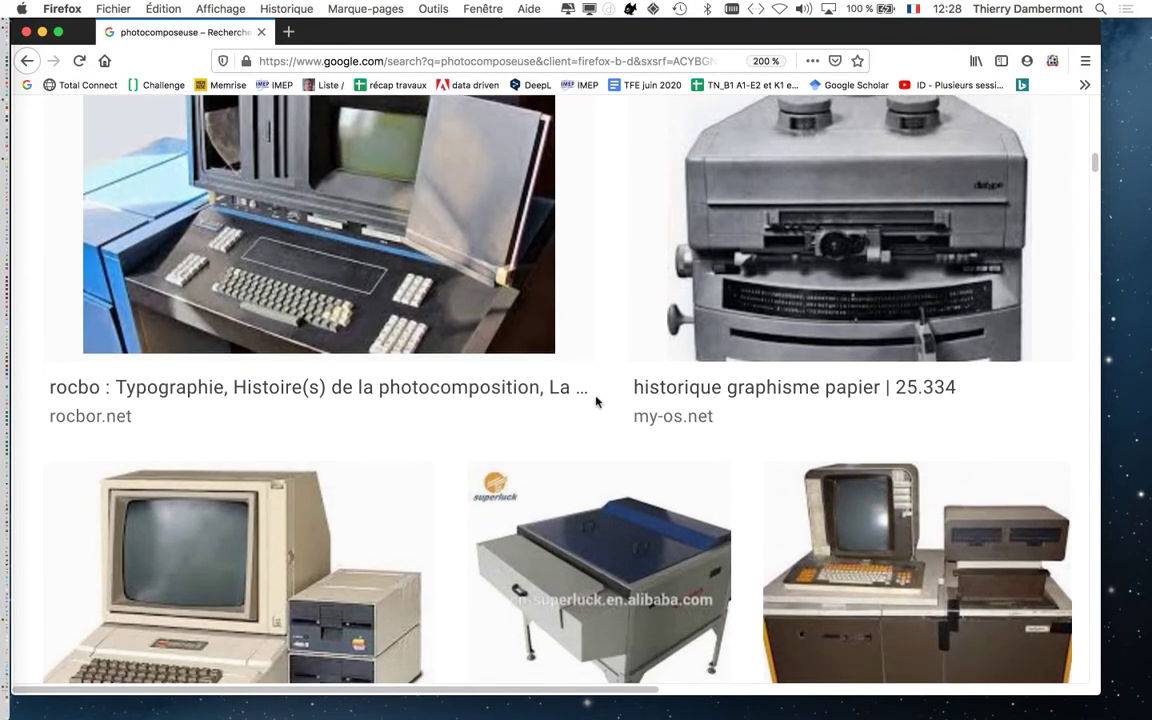
{"action": "scroll", "coordinate": [597, 404], "scroll_direction": "down", "scroll_amount": 5}
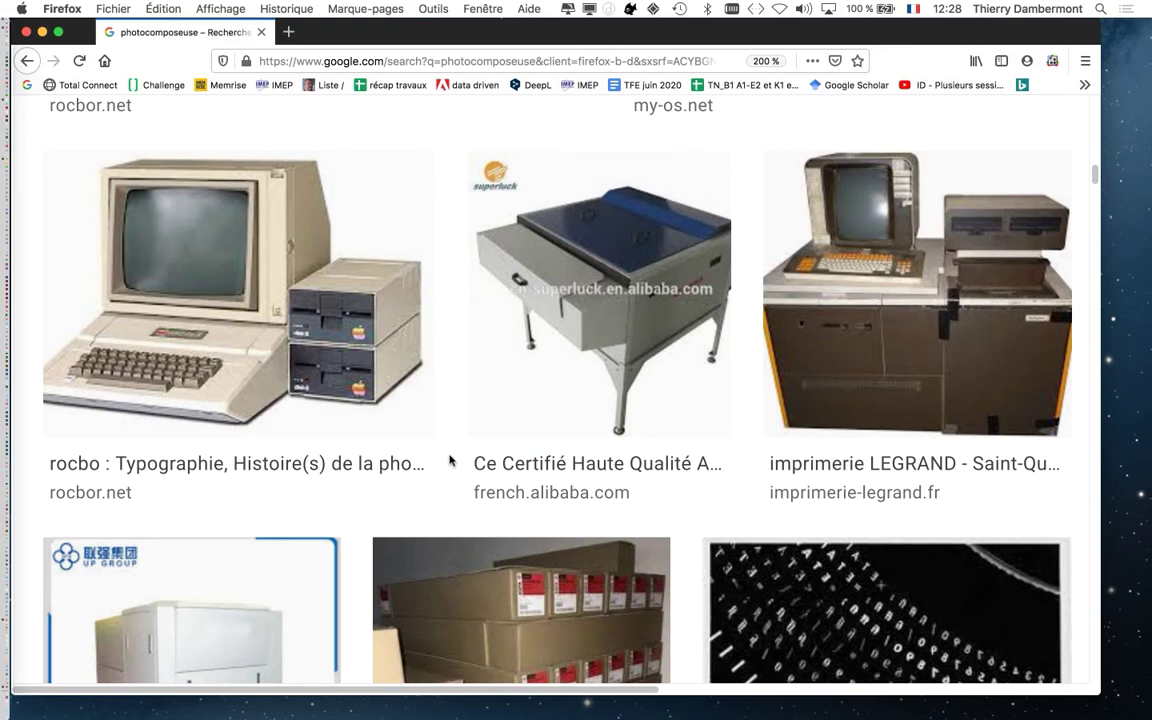
{"action": "scroll", "coordinate": [450, 461], "scroll_direction": "down", "scroll_amount": 5}
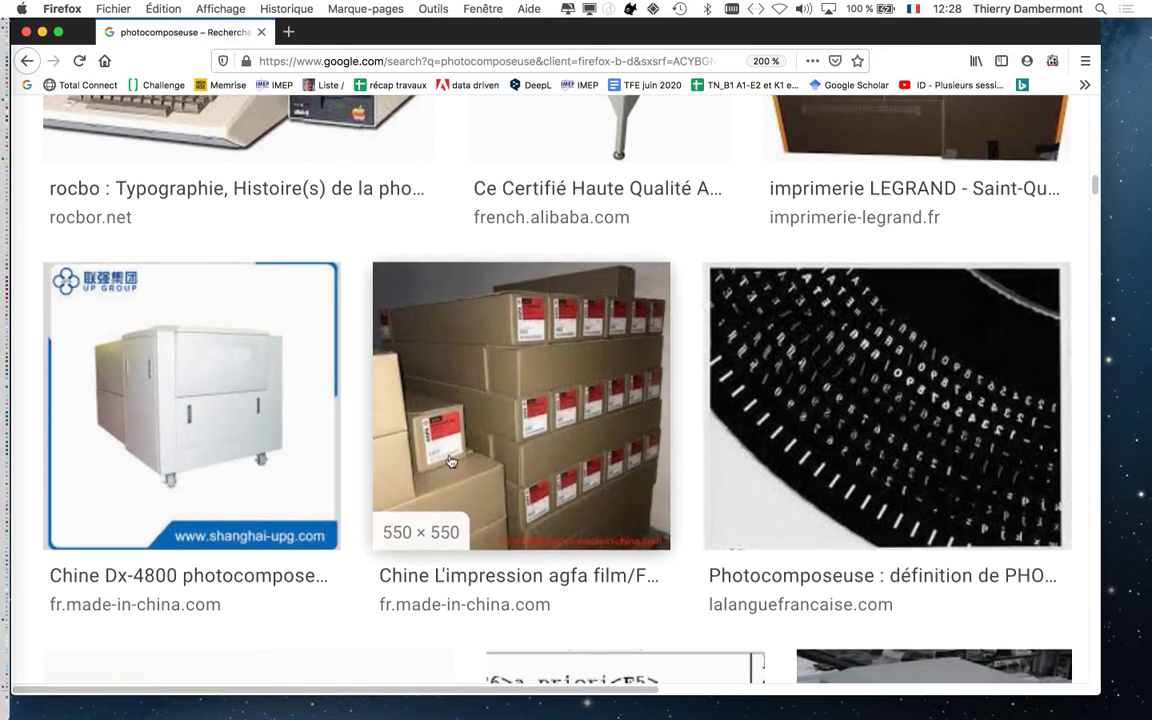
{"action": "scroll", "coordinate": [450, 461], "scroll_direction": "down", "scroll_amount": 1}
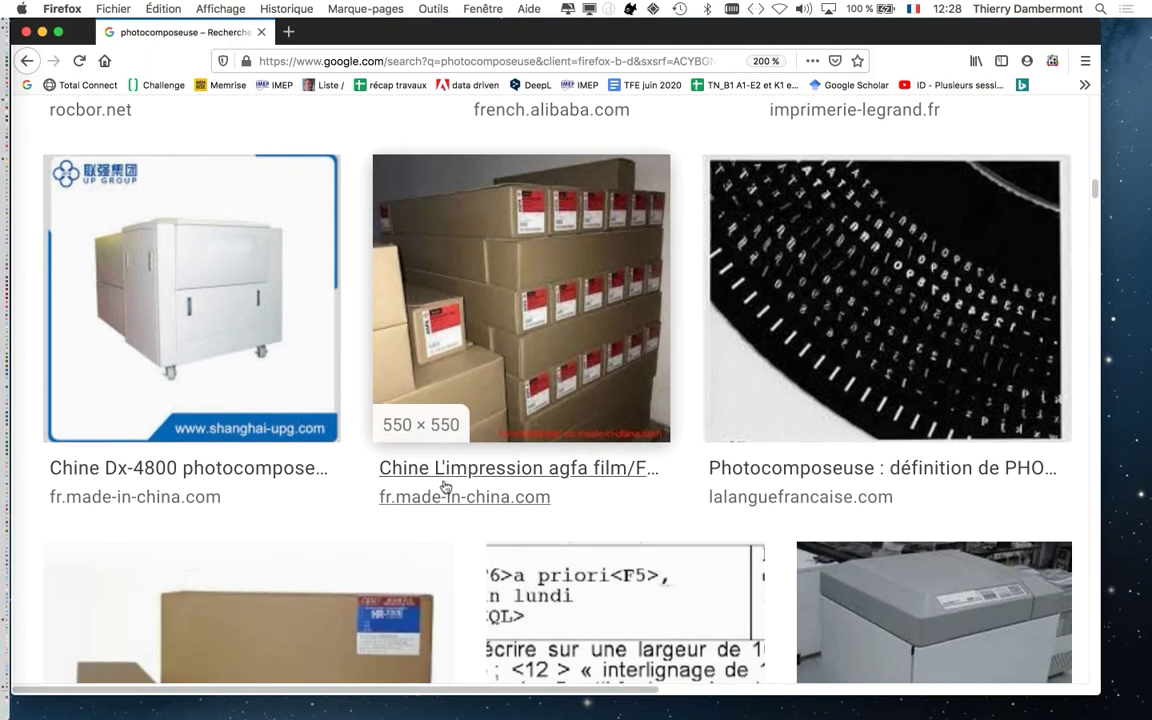
{"action": "scroll", "coordinate": [445, 498], "scroll_direction": "down", "scroll_amount": 5}
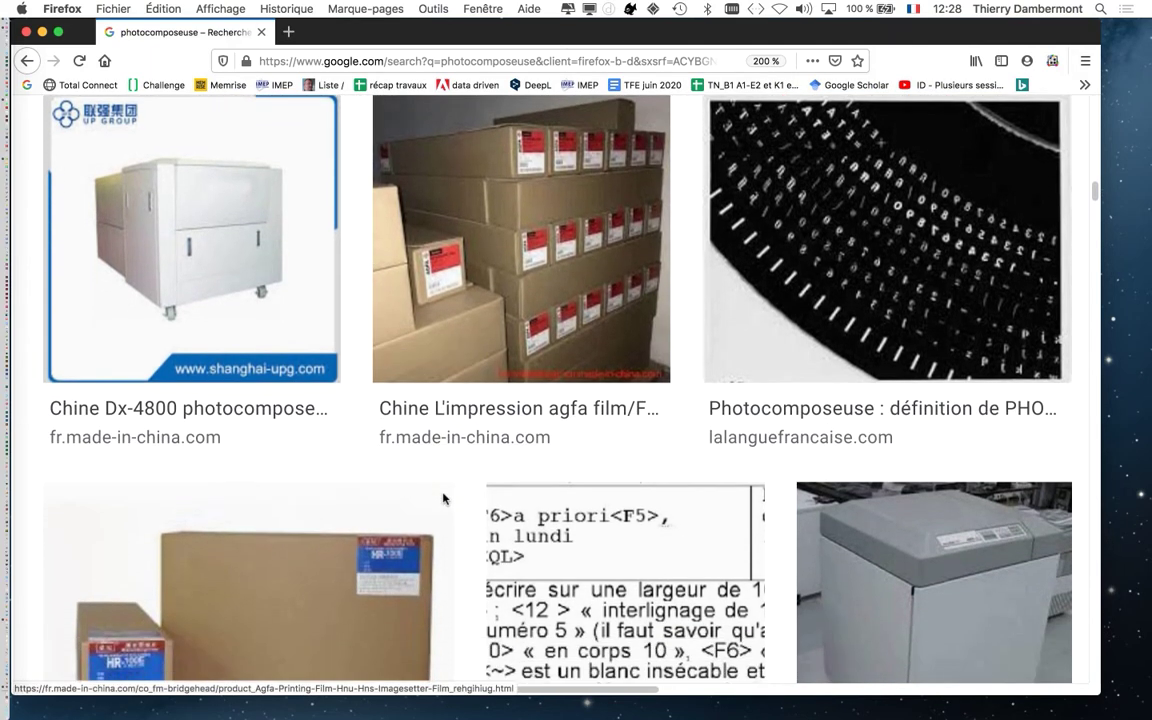
{"action": "scroll", "coordinate": [445, 499], "scroll_direction": "down", "scroll_amount": 5}
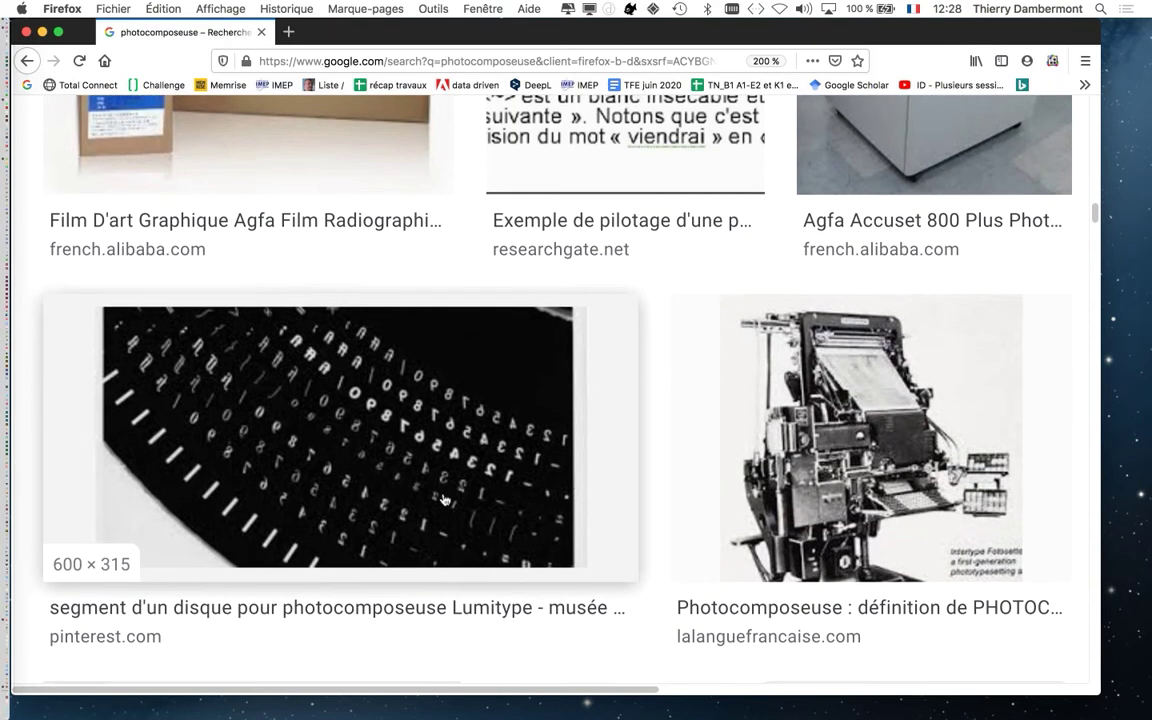
{"action": "scroll", "coordinate": [445, 499], "scroll_direction": "down", "scroll_amount": 5}
{"action": "scroll", "coordinate": [445, 499], "scroll_direction": "down", "scroll_amount": 2}
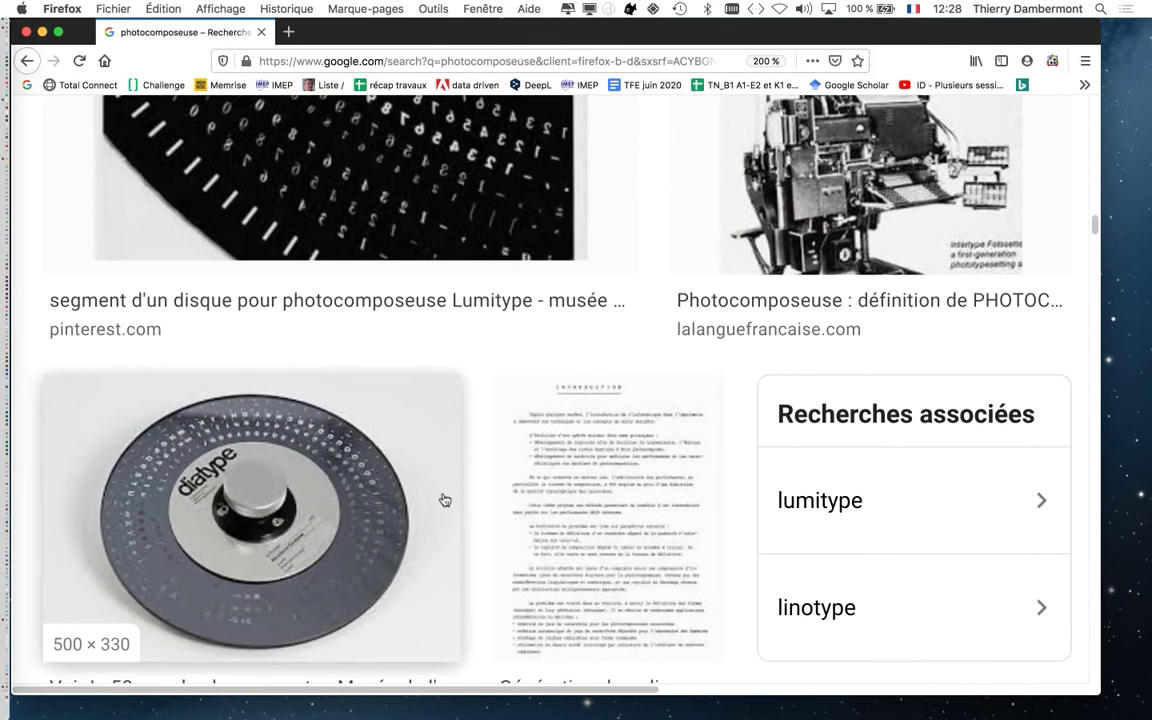
{"action": "scroll", "coordinate": [445, 499], "scroll_direction": "down", "scroll_amount": 3}
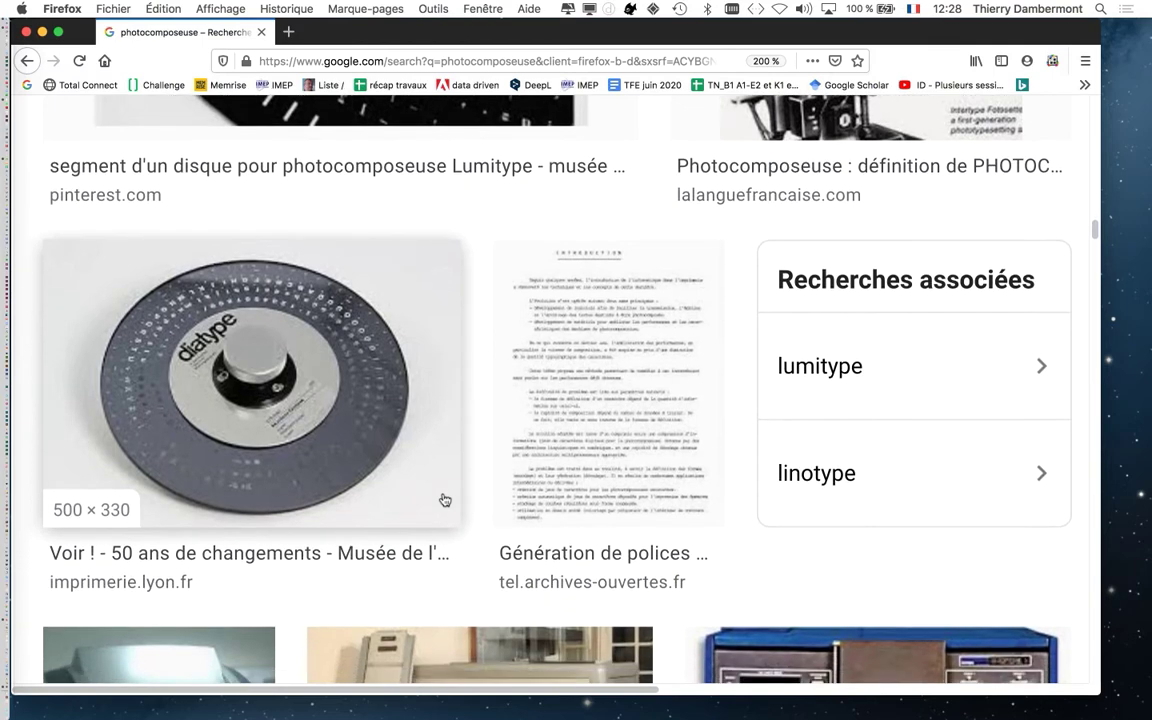
{"action": "scroll", "coordinate": [445, 499], "scroll_direction": "down", "scroll_amount": 5}
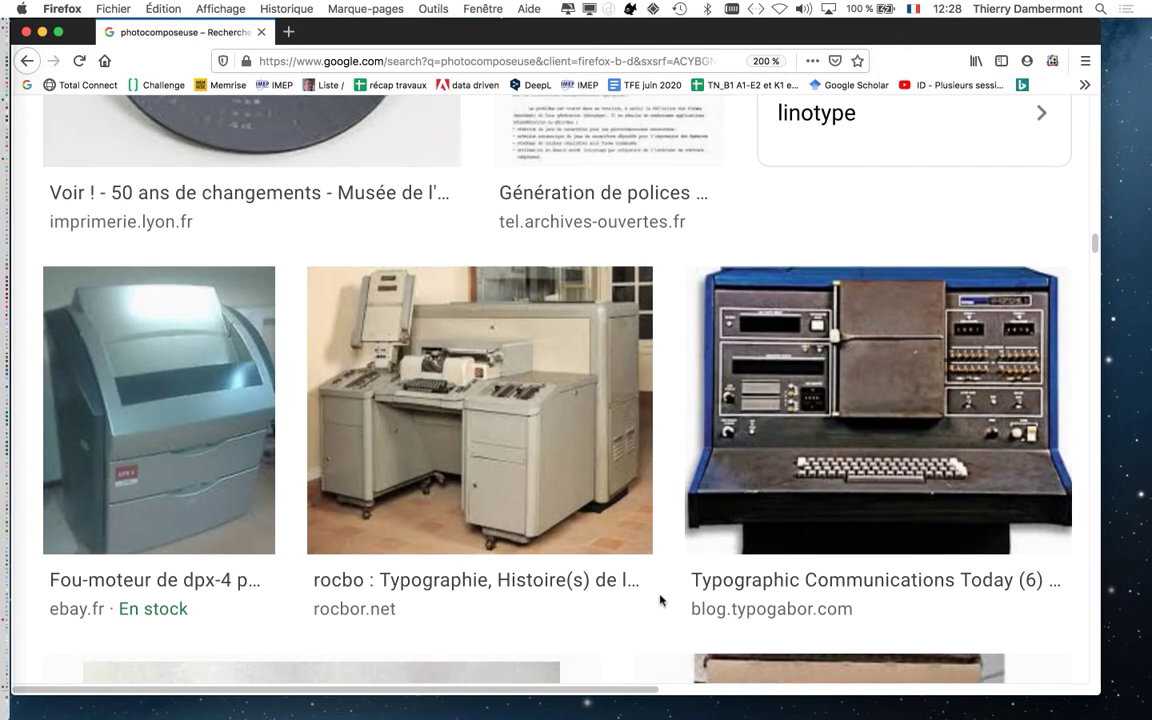
{"action": "scroll", "coordinate": [660, 600], "scroll_direction": "down", "scroll_amount": 1}
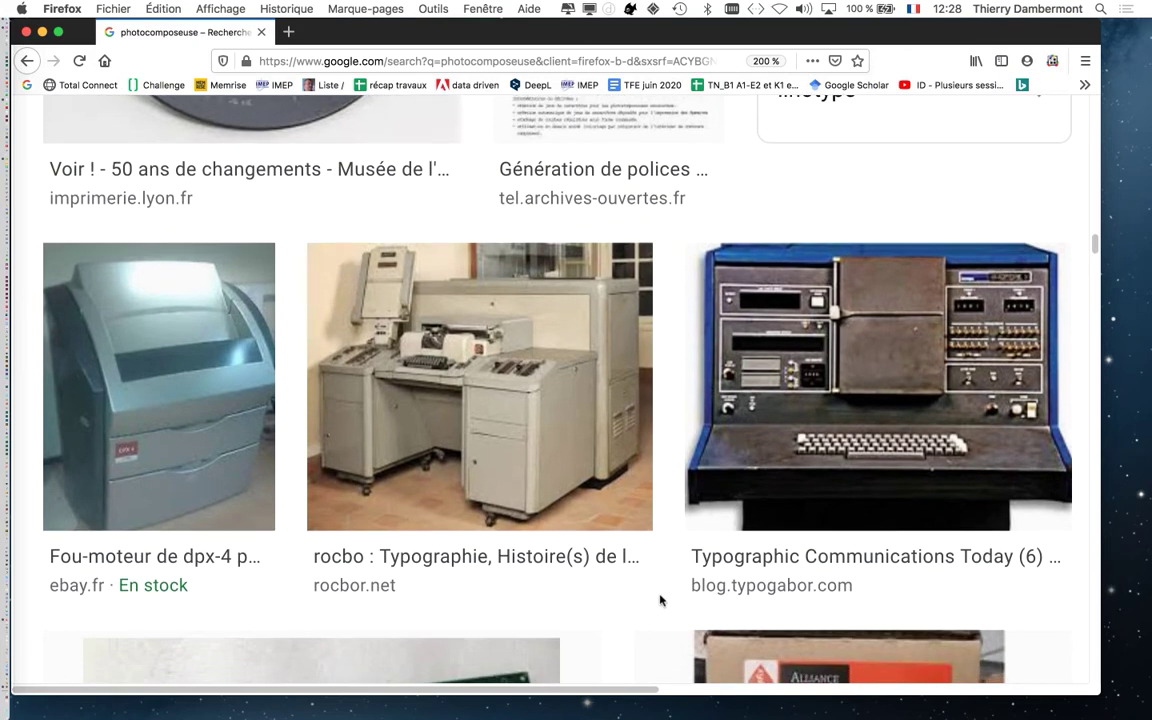
{"action": "scroll", "coordinate": [660, 600], "scroll_direction": "down", "scroll_amount": 2}
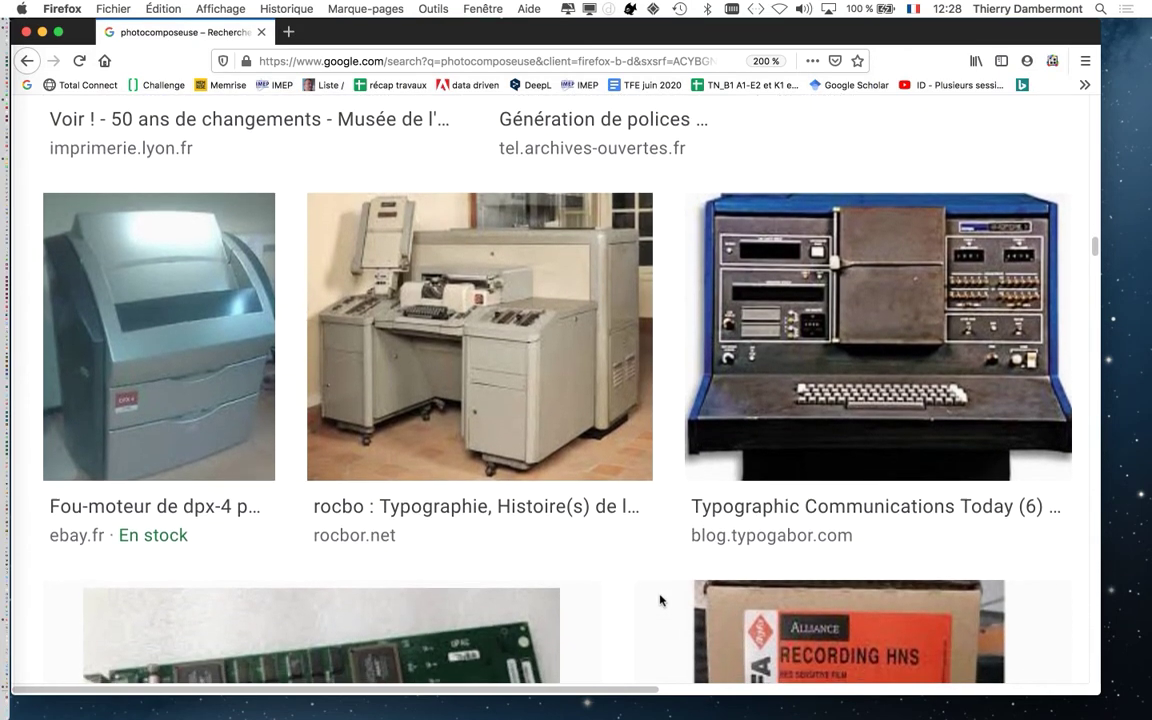
Continue through the "photocomposeuse" images to examine the machine-coding example, further phototypesetters, the character disc, and the metal type versus phototype comparison
{"action": "scroll", "coordinate": [660, 600], "scroll_direction": "down", "scroll_amount": 6}
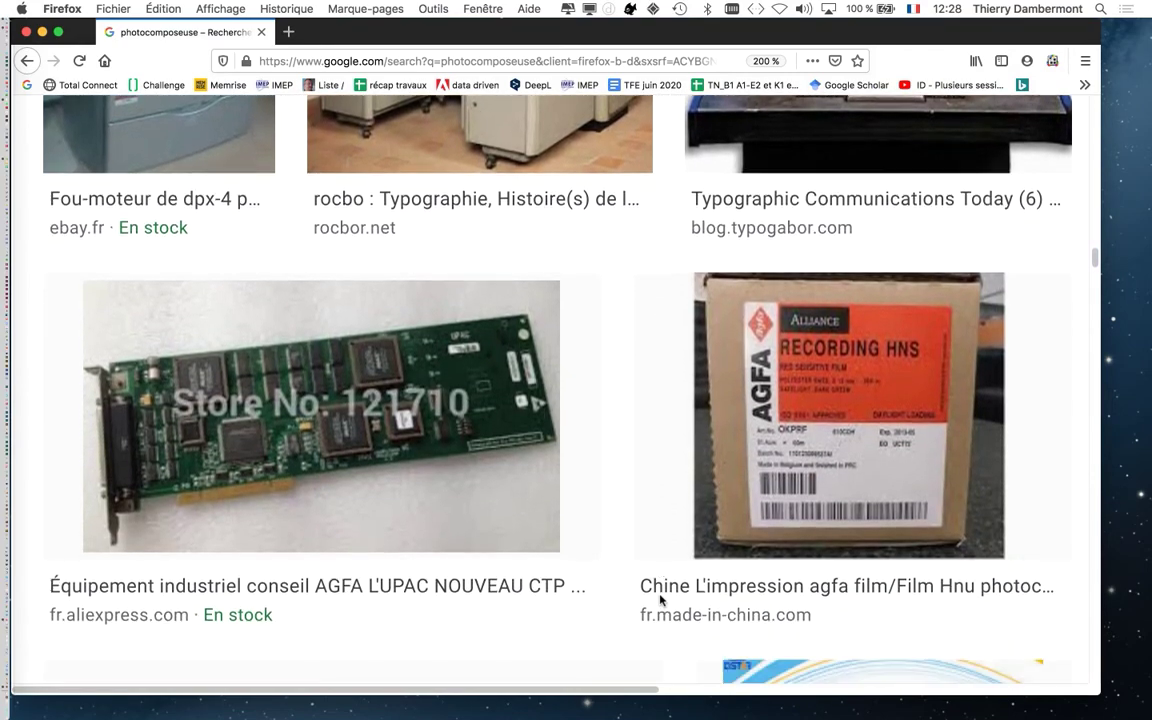
{"action": "scroll", "coordinate": [660, 600], "scroll_direction": "down", "scroll_amount": 3}
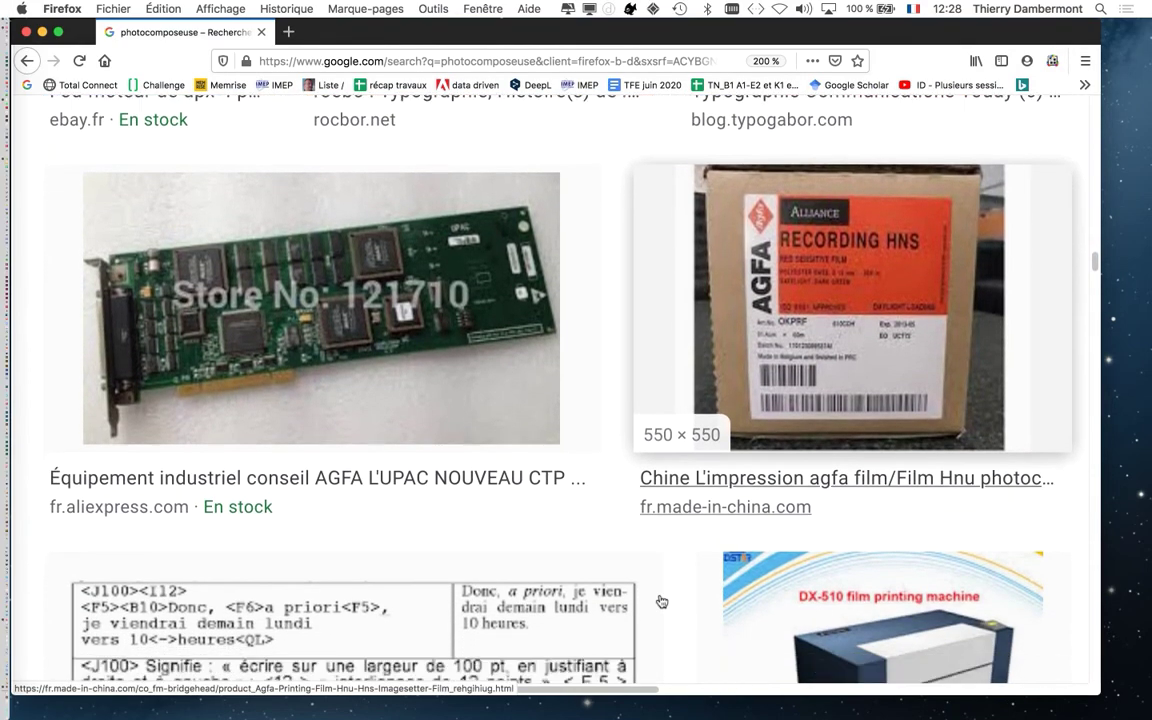
{"action": "scroll", "coordinate": [661, 601], "scroll_direction": "down", "scroll_amount": 5}
{"action": "scroll", "coordinate": [660, 600], "scroll_direction": "down", "scroll_amount": 6}
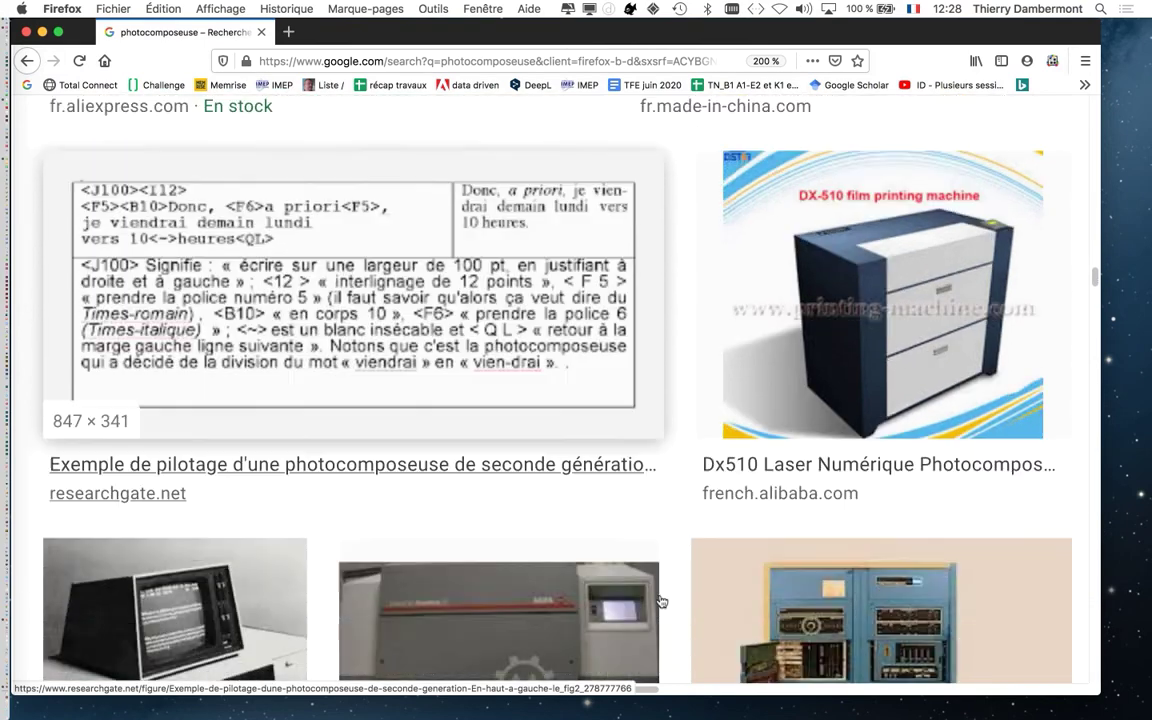
{"action": "scroll", "coordinate": [660, 600], "scroll_direction": "down", "scroll_amount": 1}
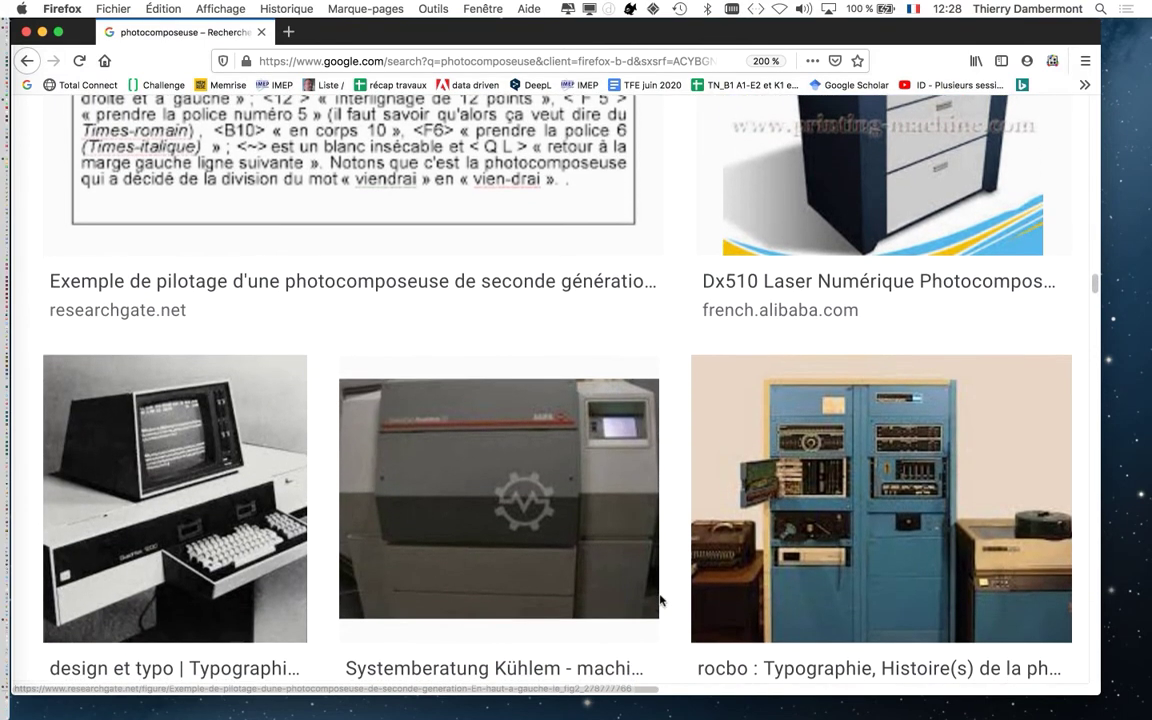
{"action": "scroll", "coordinate": [660, 600], "scroll_direction": "down", "scroll_amount": 2}
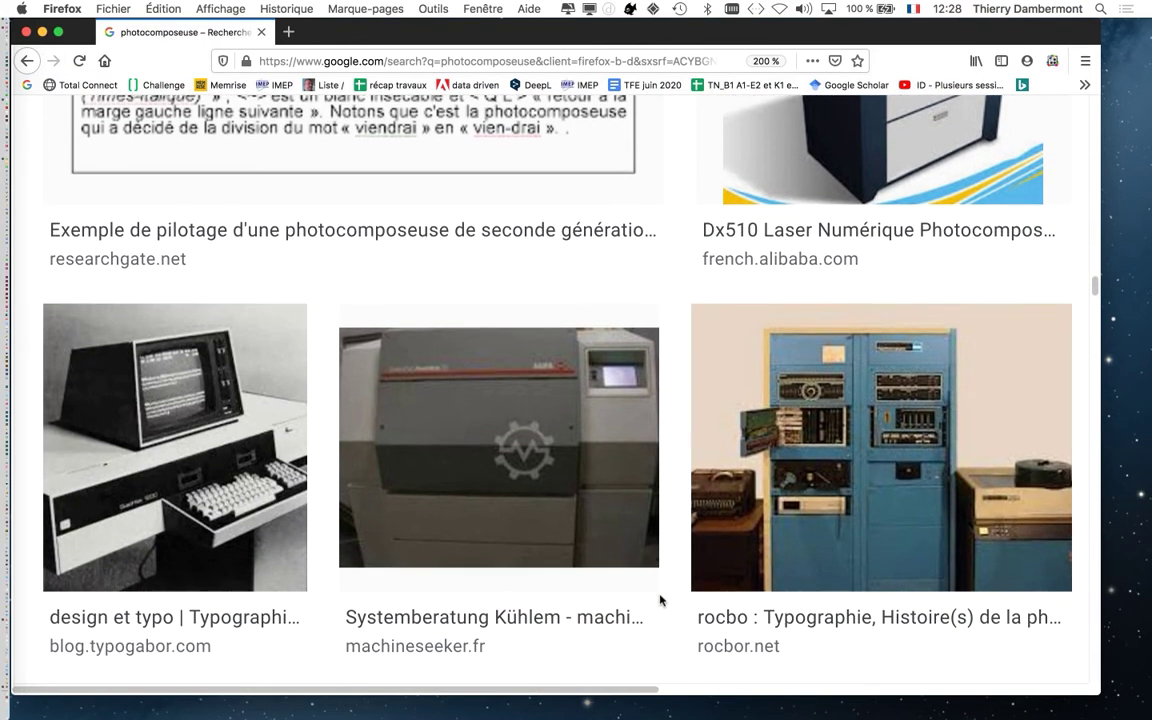
{"action": "scroll", "coordinate": [660, 600], "scroll_direction": "down", "scroll_amount": 3}
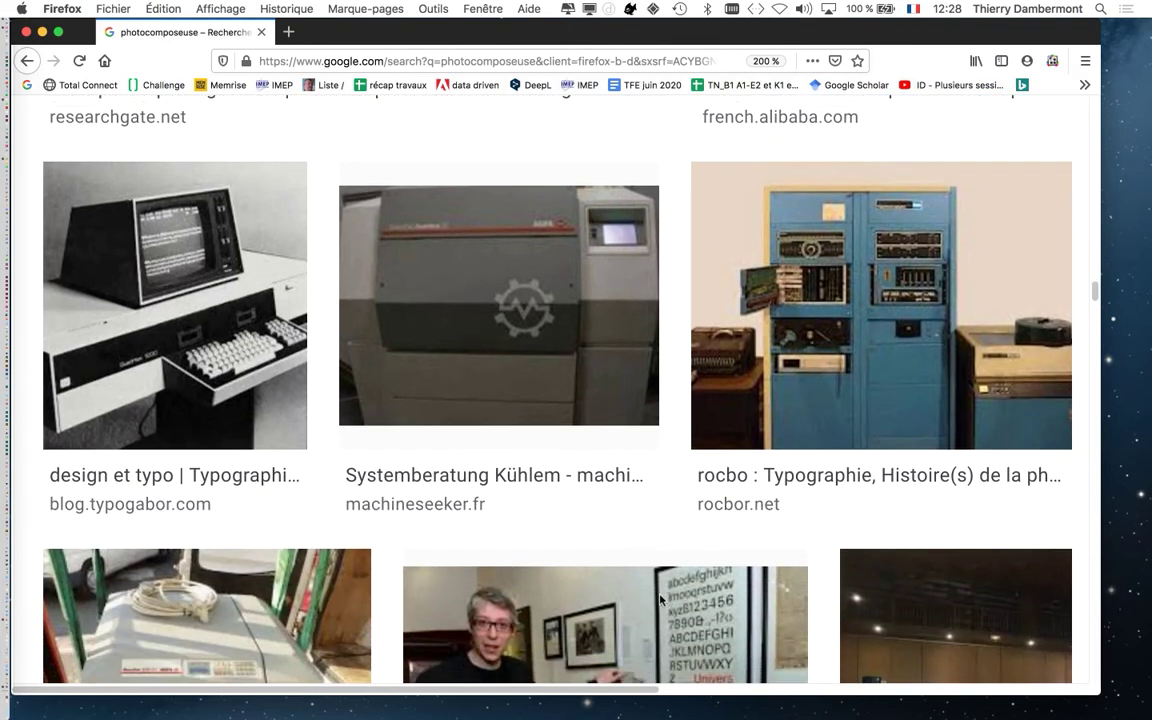
{"action": "scroll", "coordinate": [660, 600], "scroll_direction": "down", "scroll_amount": 2}
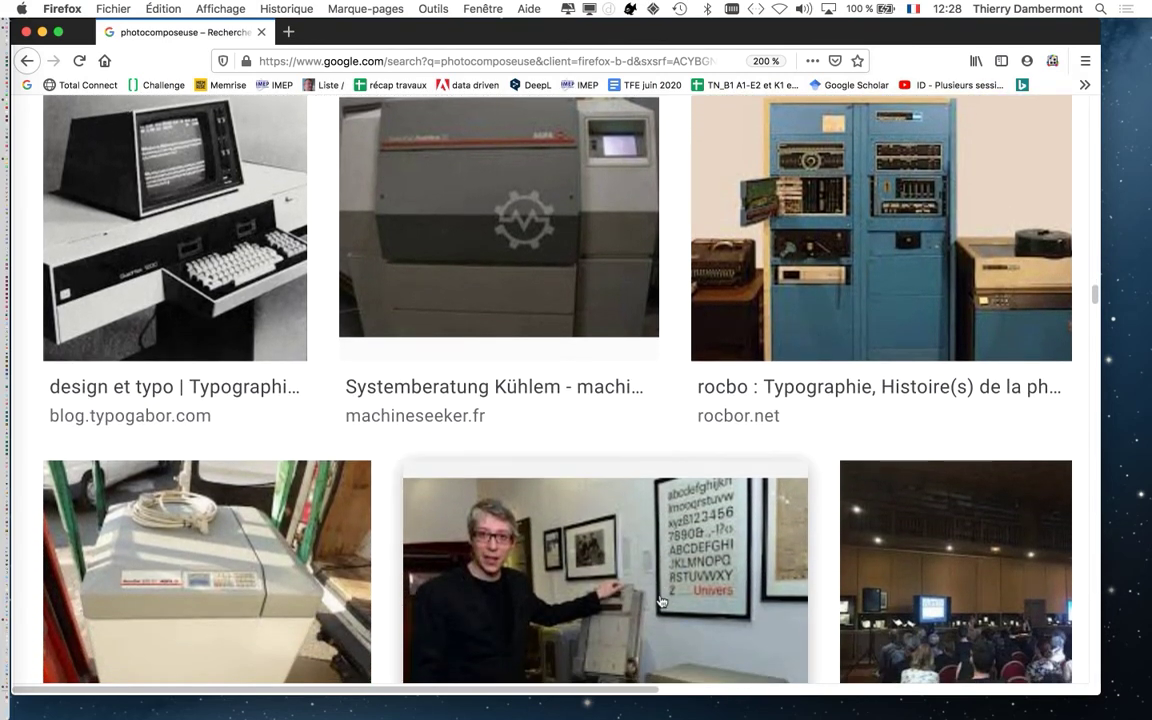
{"action": "scroll", "coordinate": [660, 600], "scroll_direction": "down", "scroll_amount": 5}
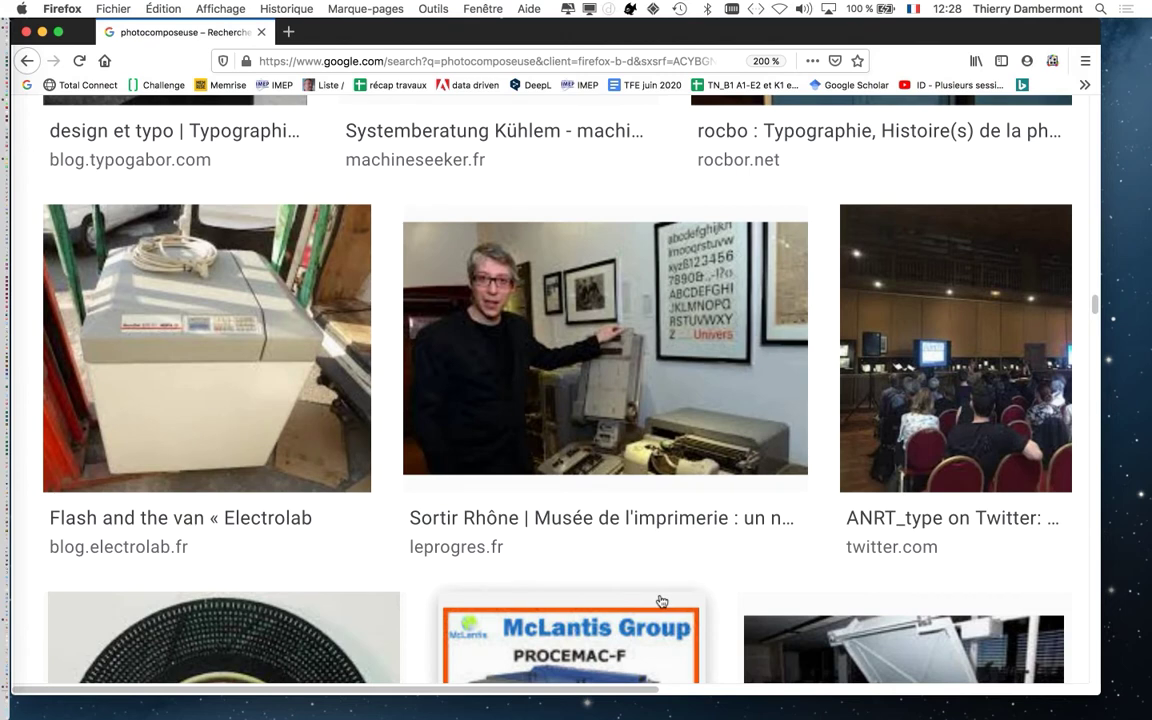
{"action": "scroll", "coordinate": [660, 601], "scroll_direction": "down", "scroll_amount": 5}
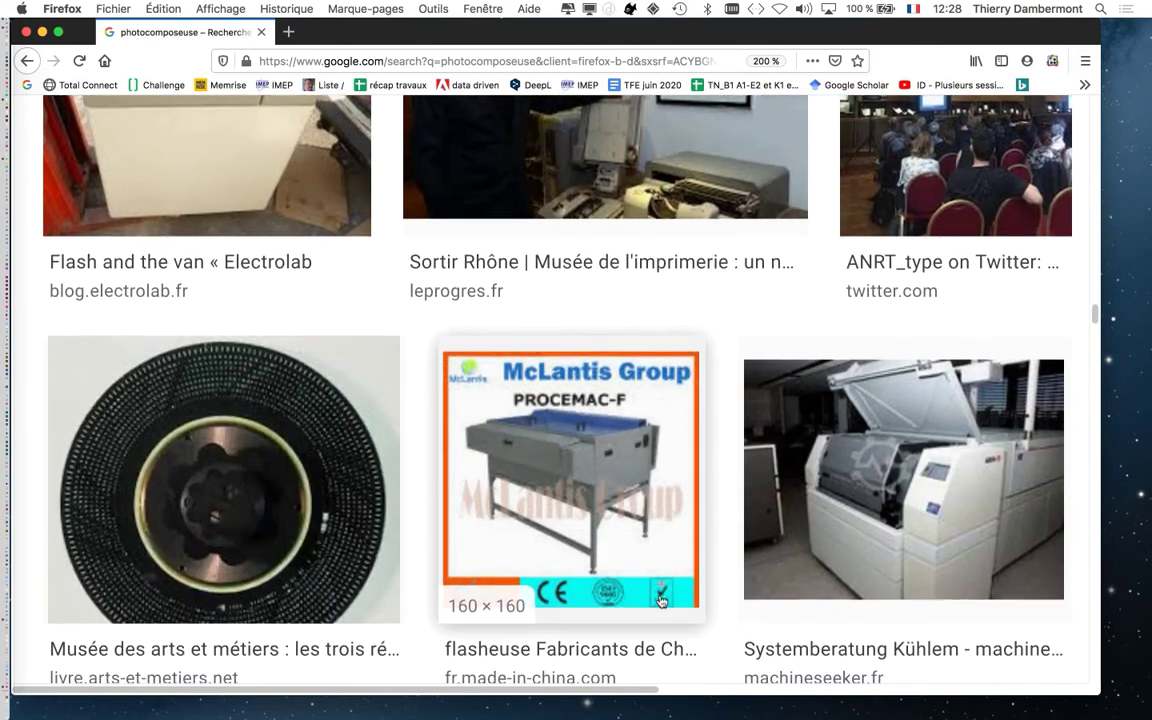
{"action": "scroll", "coordinate": [660, 601], "scroll_direction": "down", "scroll_amount": 1}
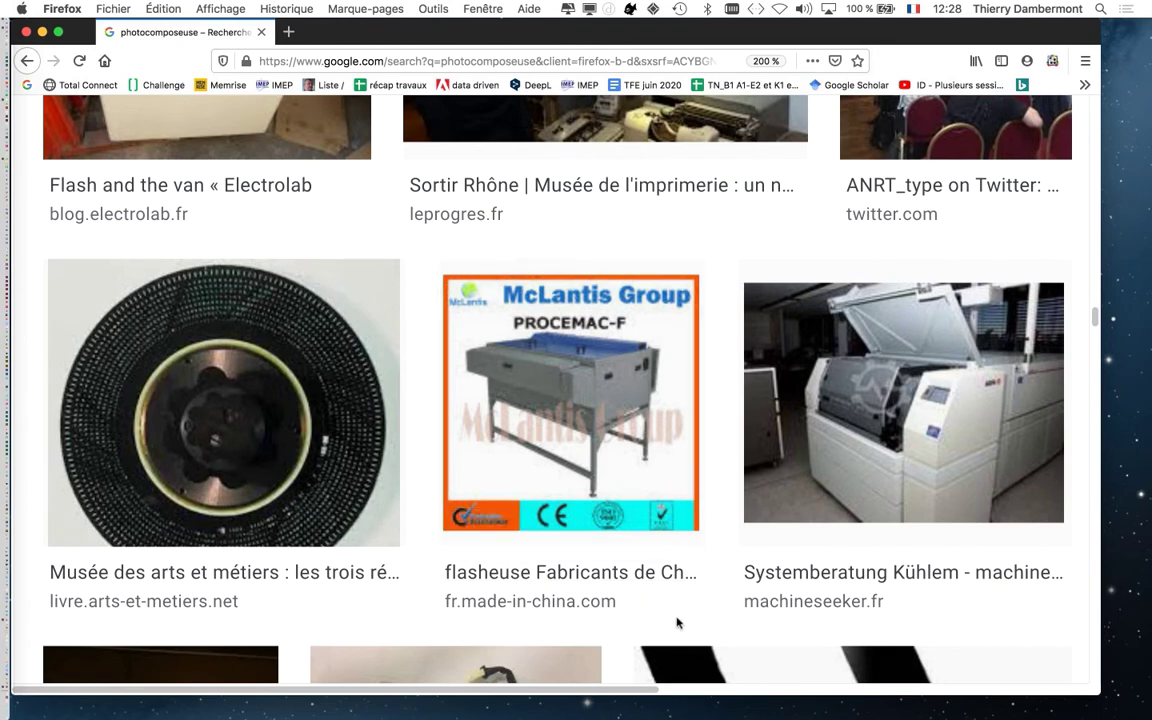
{"action": "scroll", "coordinate": [689, 632], "scroll_direction": "down", "scroll_amount": 6}
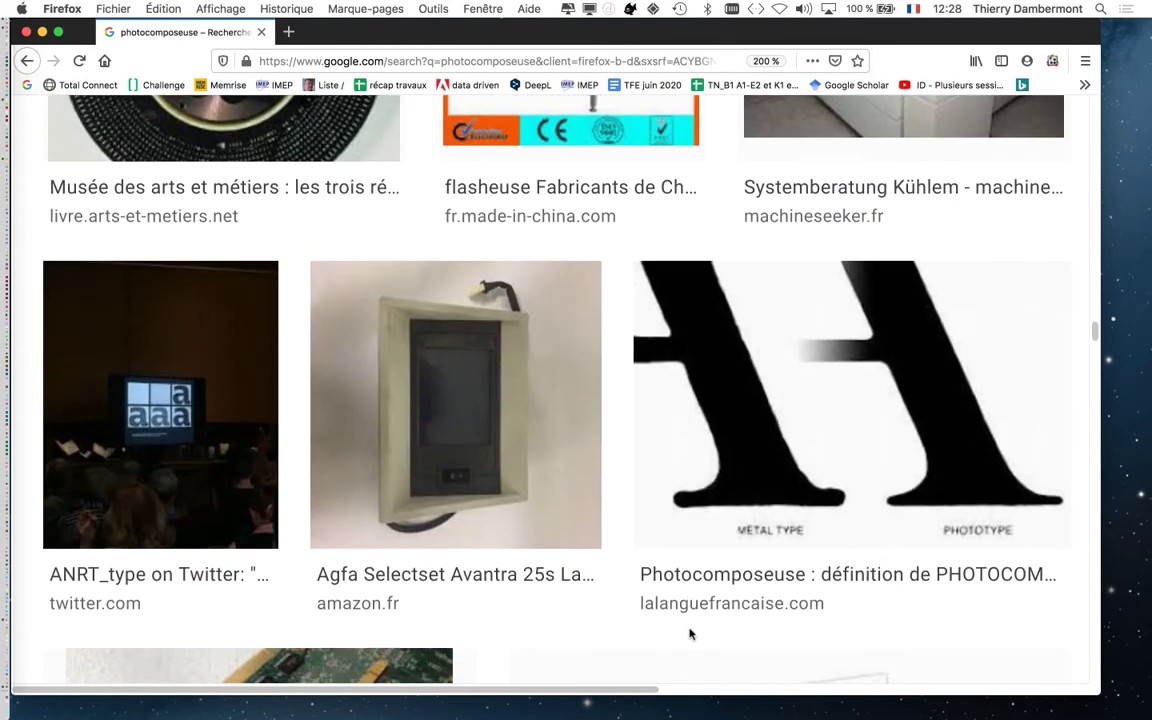
{"action": "scroll", "coordinate": [689, 632], "scroll_direction": "down", "scroll_amount": 4}
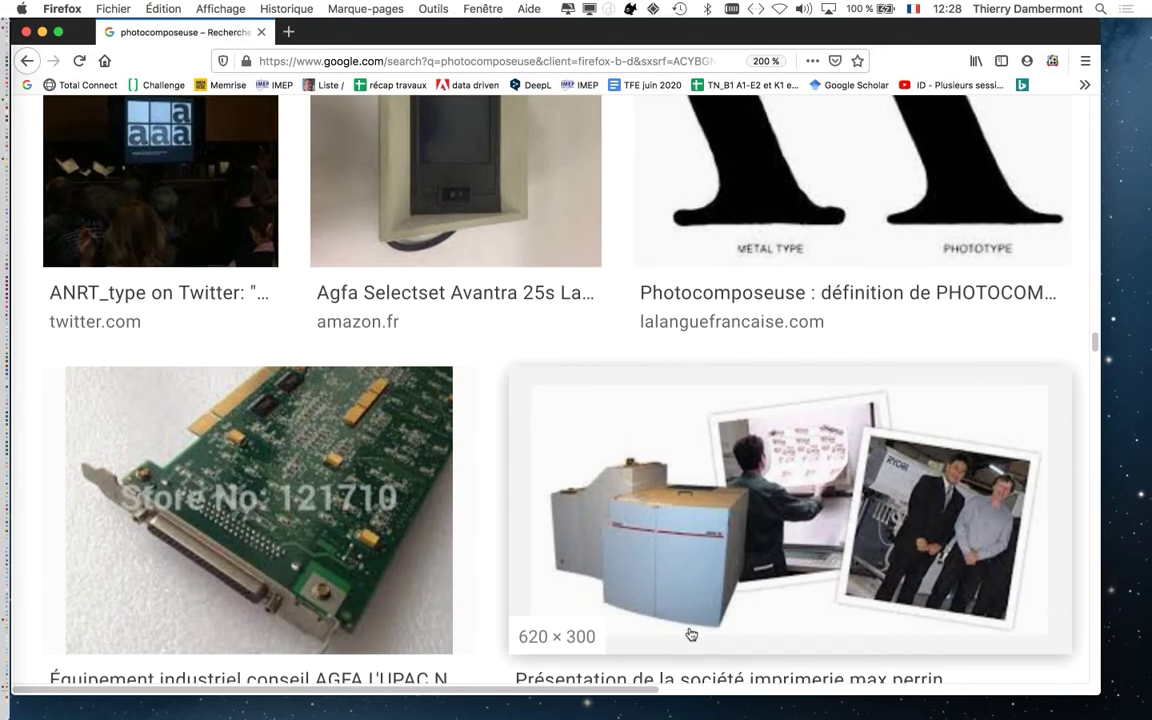
{"action": "scroll", "coordinate": [690, 634], "scroll_direction": "down", "scroll_amount": 2}
{"action": "scroll", "coordinate": [691, 634], "scroll_direction": "down", "scroll_amount": 5}
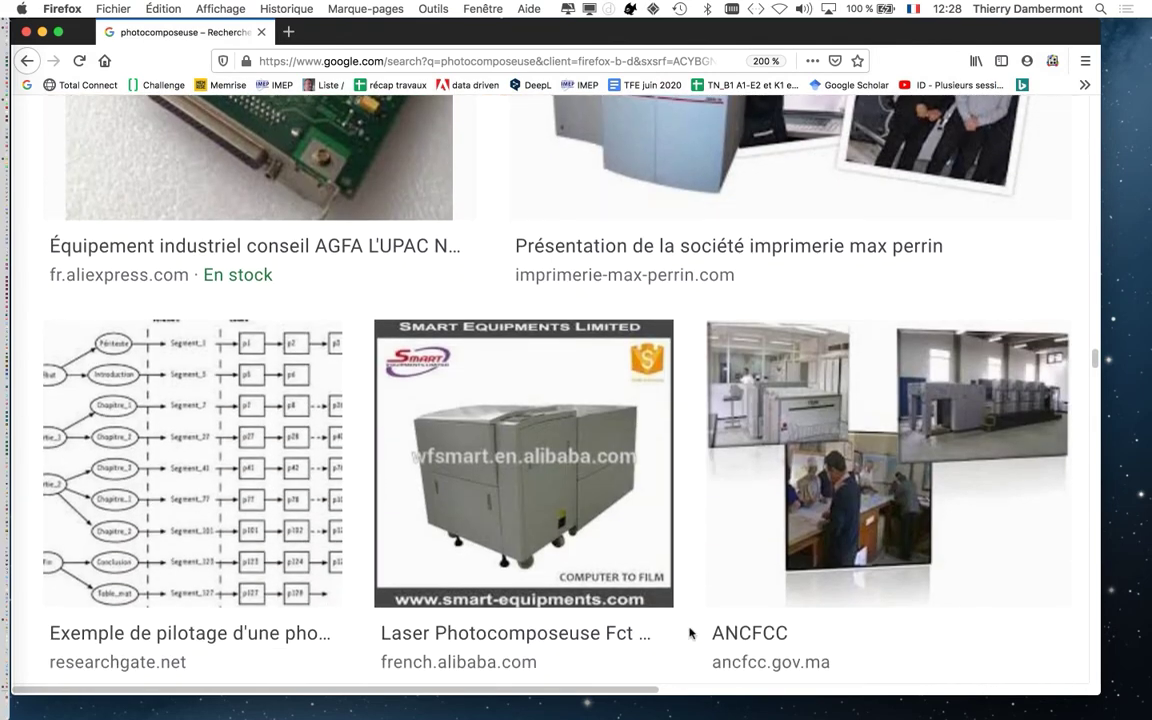
{"action": "scroll", "coordinate": [689, 632], "scroll_direction": "down", "scroll_amount": 2}
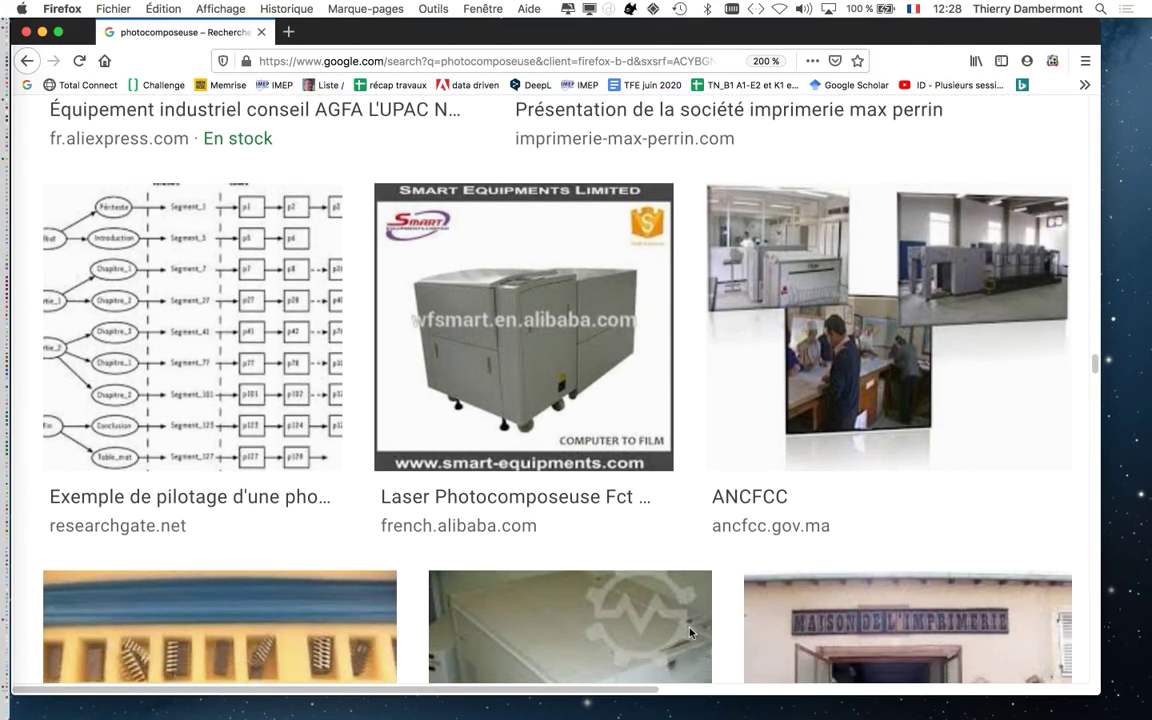
{"action": "scroll", "coordinate": [689, 632], "scroll_direction": "down", "scroll_amount": 5}
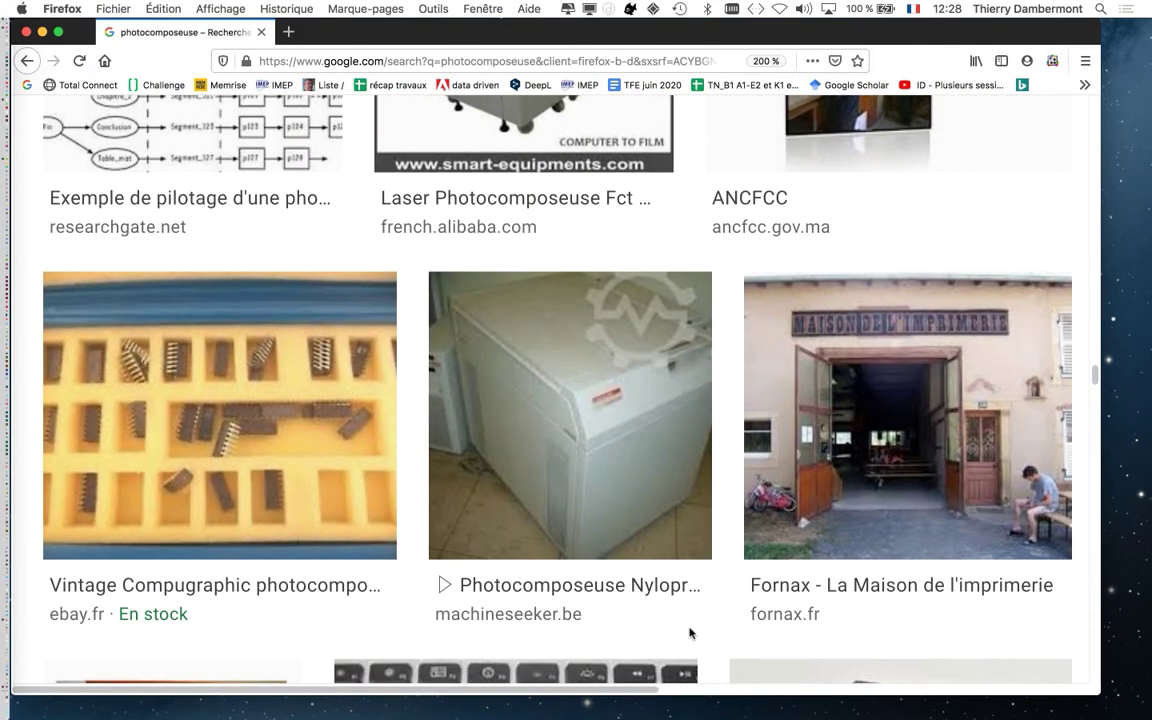
{"action": "scroll", "coordinate": [689, 633], "scroll_direction": "down", "scroll_amount": 5}
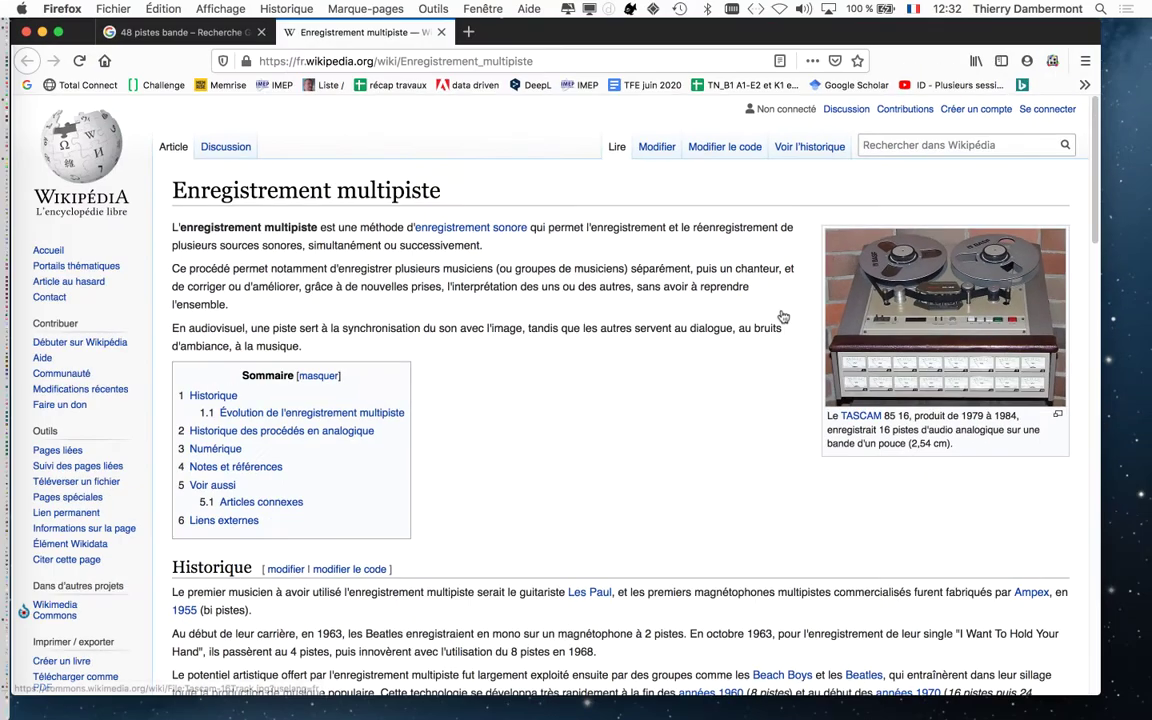
Examine the enlarged TASCAM 85 16 photo, the analogue and digital recording sections, and the AMPEX photo in Wikipedia's "Enregistrement multipiste" article
{"action": "left_click", "coordinate": [848, 318]}
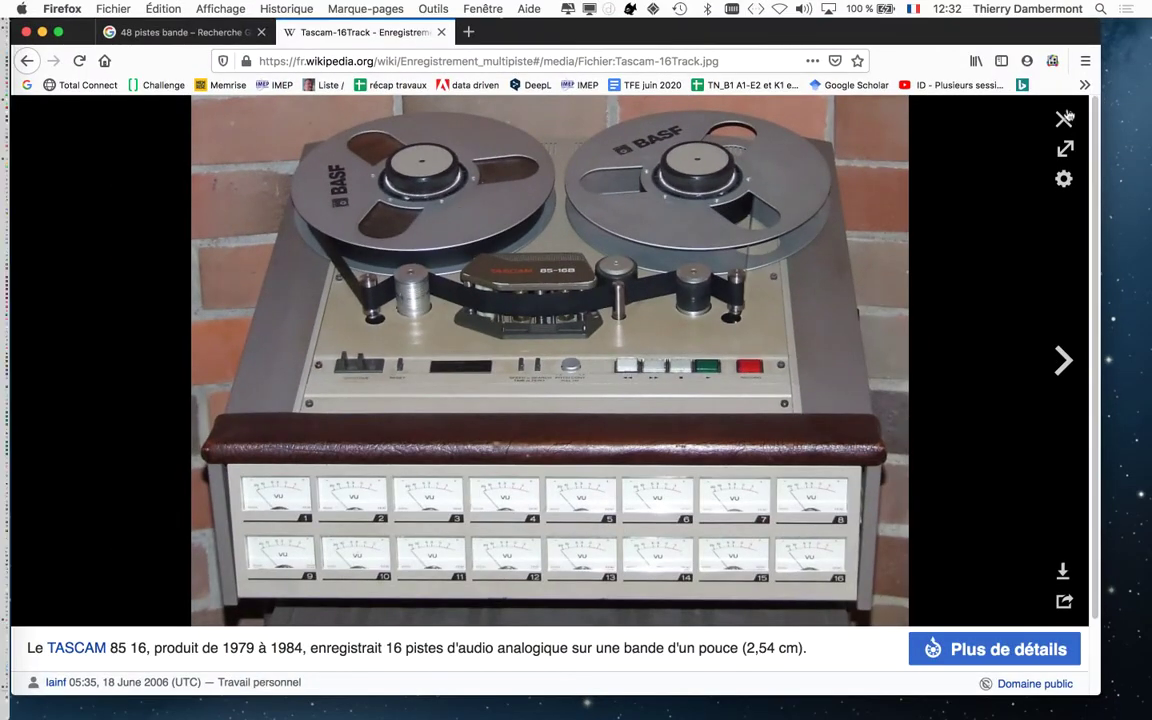
{"action": "left_click", "coordinate": [1064, 119]}
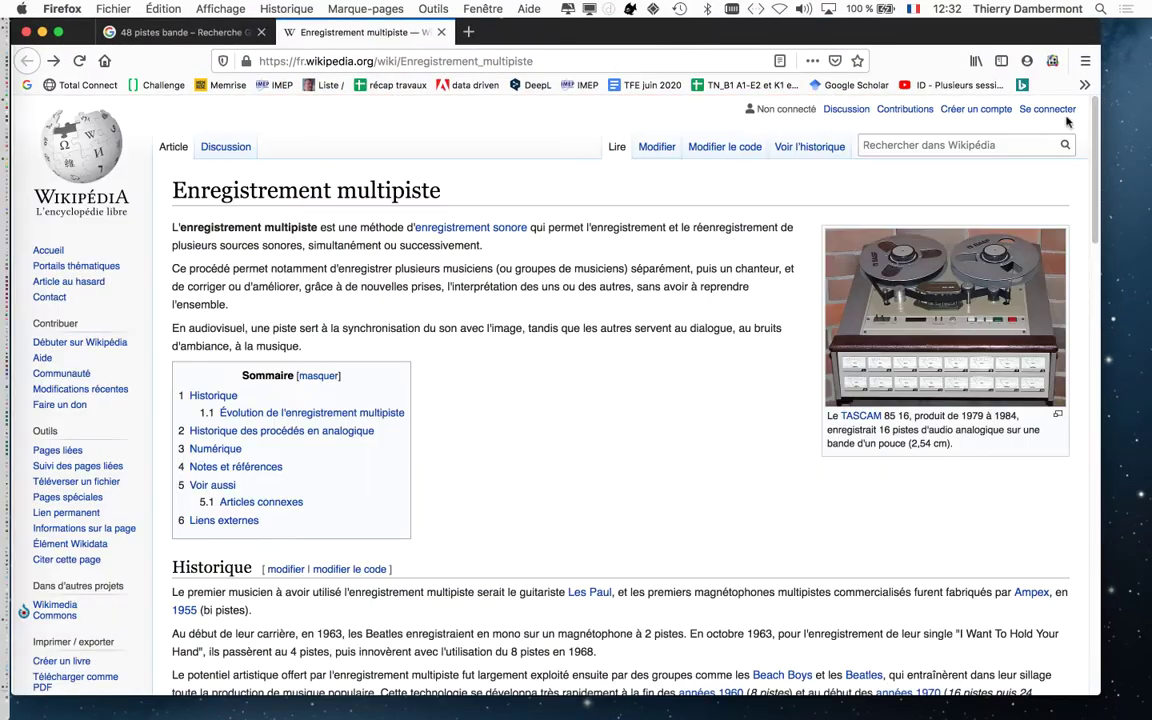
{"action": "scroll", "coordinate": [579, 360], "scroll_direction": "down", "scroll_amount": 10}
{"action": "scroll", "coordinate": [579, 358], "scroll_direction": "down", "scroll_amount": 15}
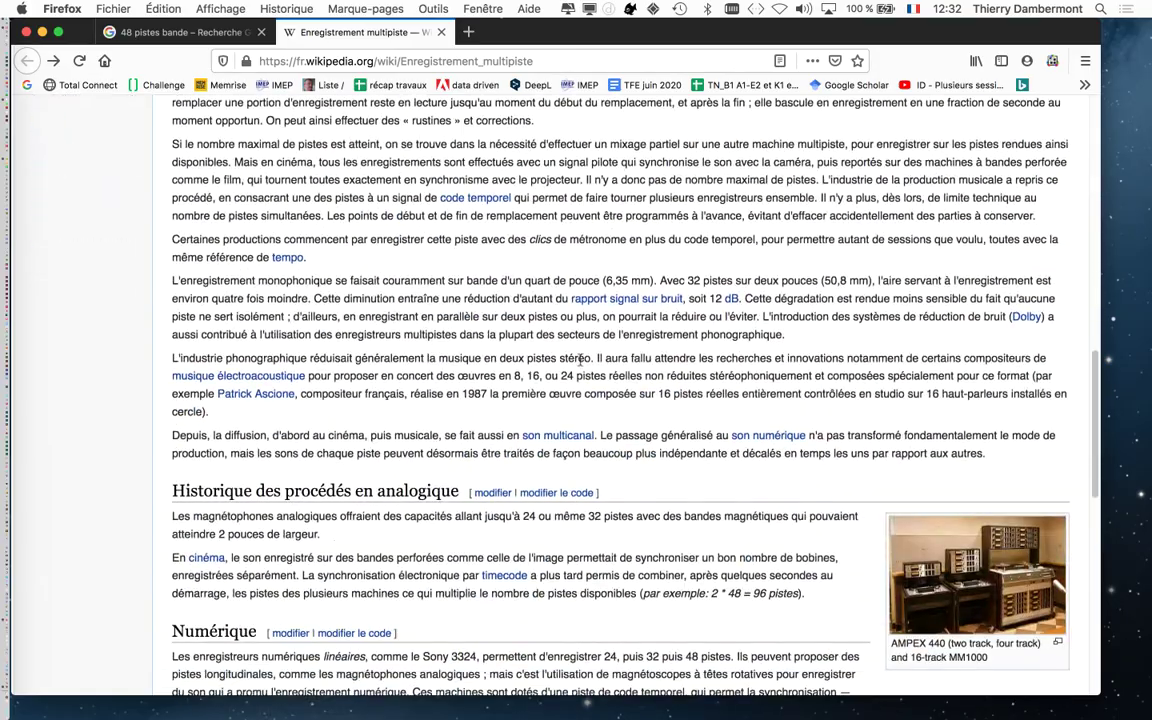
{"action": "scroll", "coordinate": [980, 318], "scroll_direction": "down", "scroll_amount": 3}
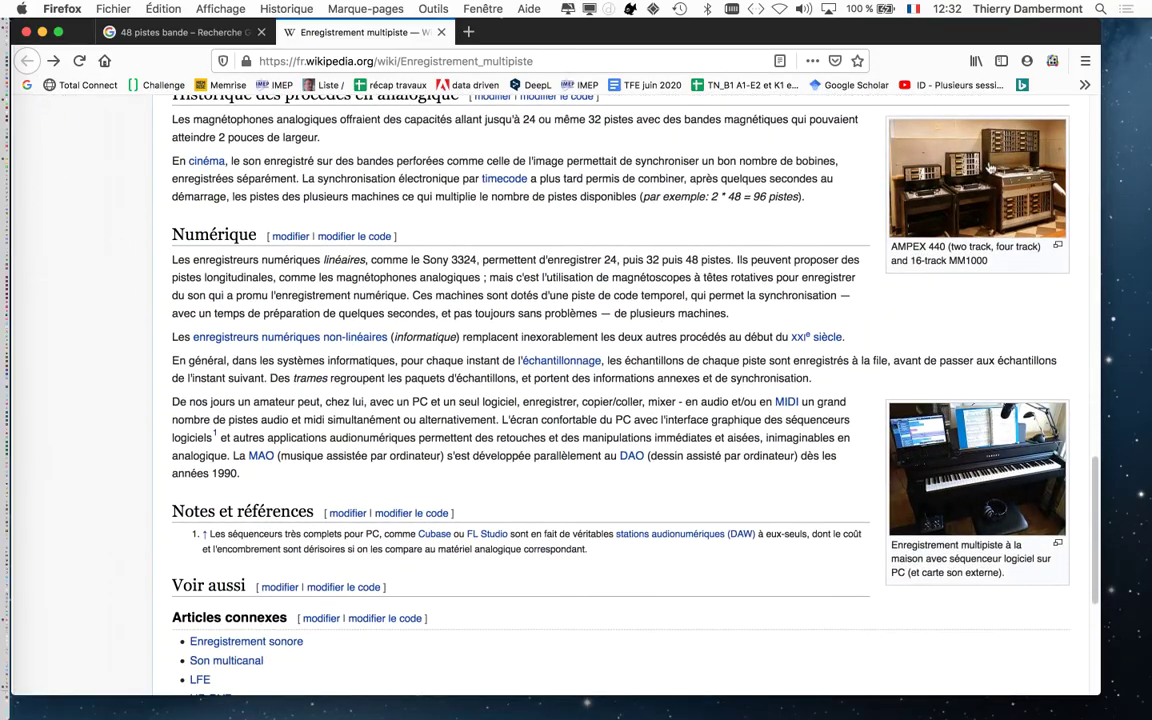
{"action": "left_click", "coordinate": [977, 200]}
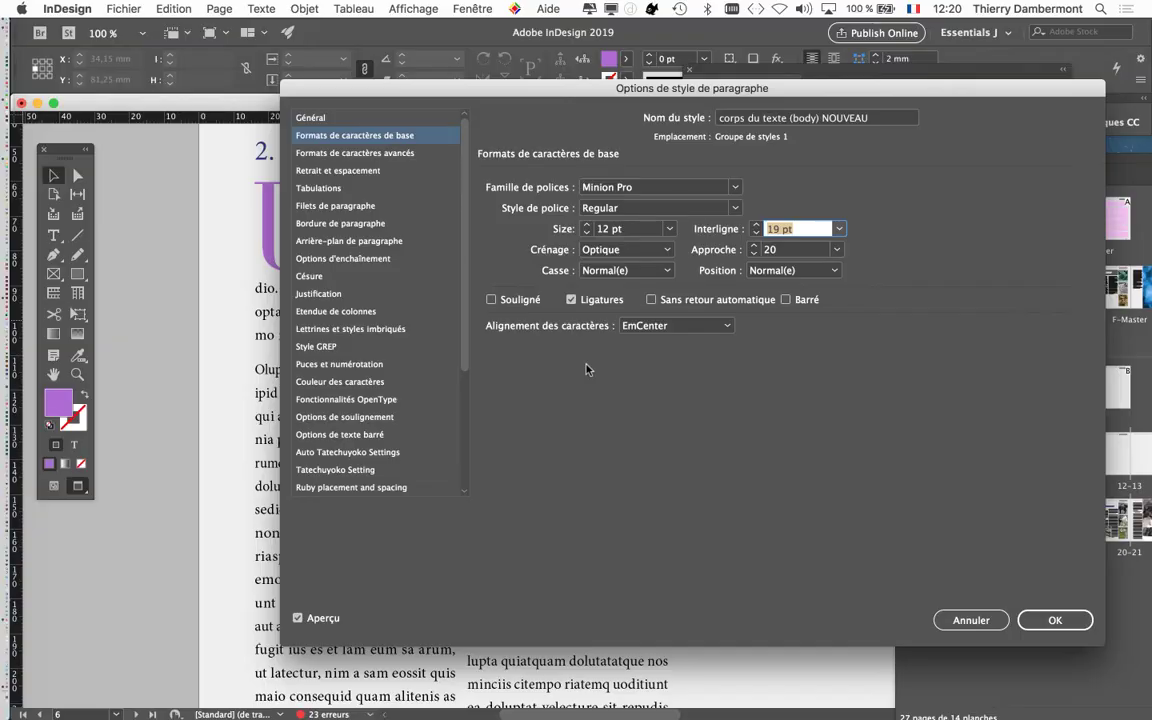
Back in InDesign, move the paragraph style options dialog clear of the text and set the body style's font size to 11 pt
{"action": "left_click_drag", "start_coordinate": [490, 88], "coordinate": [533, 47]}
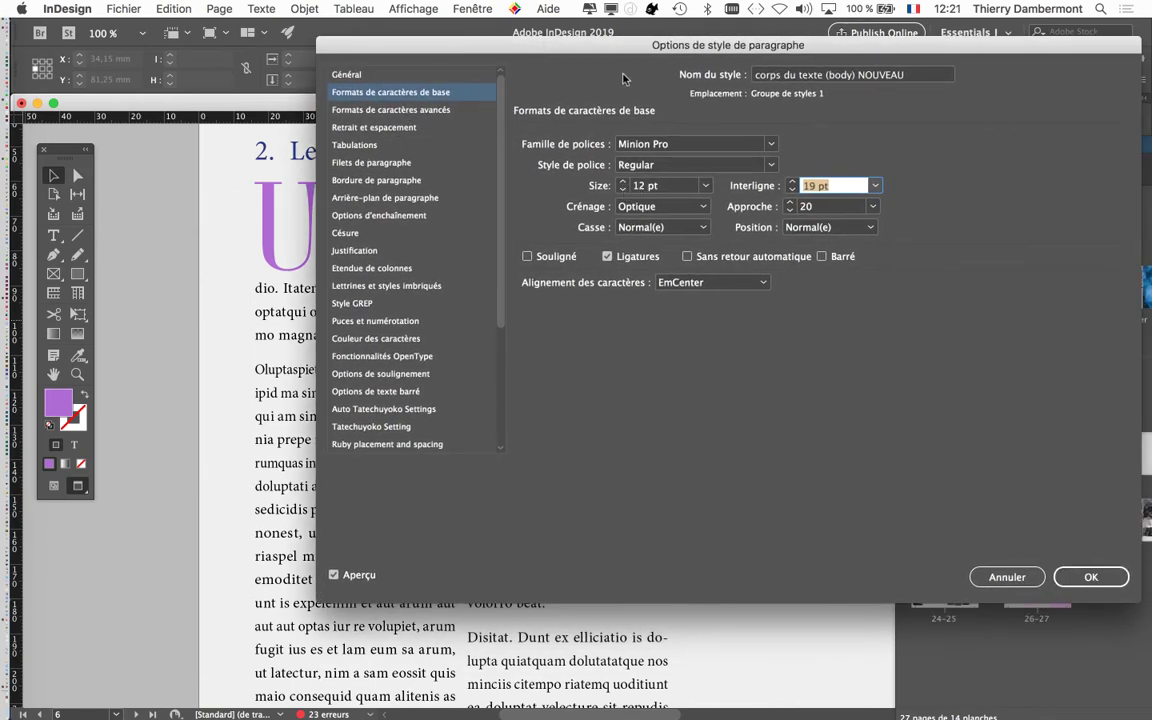
{"action": "left_click_drag", "start_coordinate": [617, 53], "coordinate": [757, 57]}
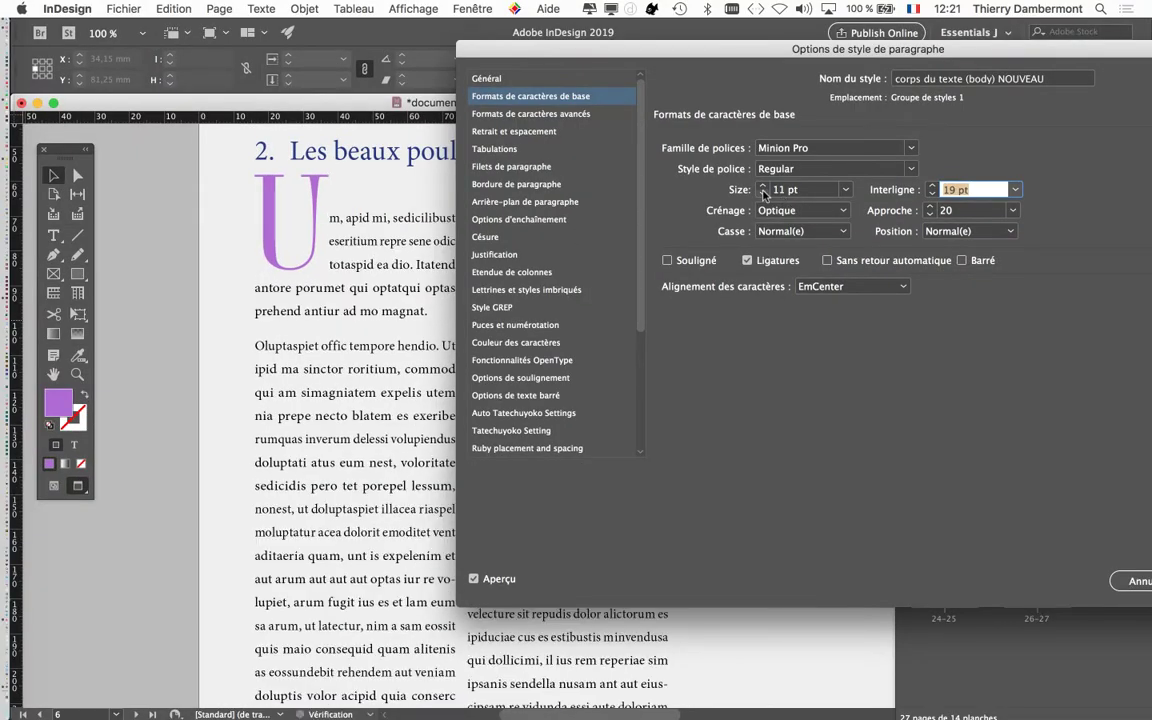
{"action": "left_click_drag", "start_coordinate": [663, 55], "coordinate": [745, 85]}
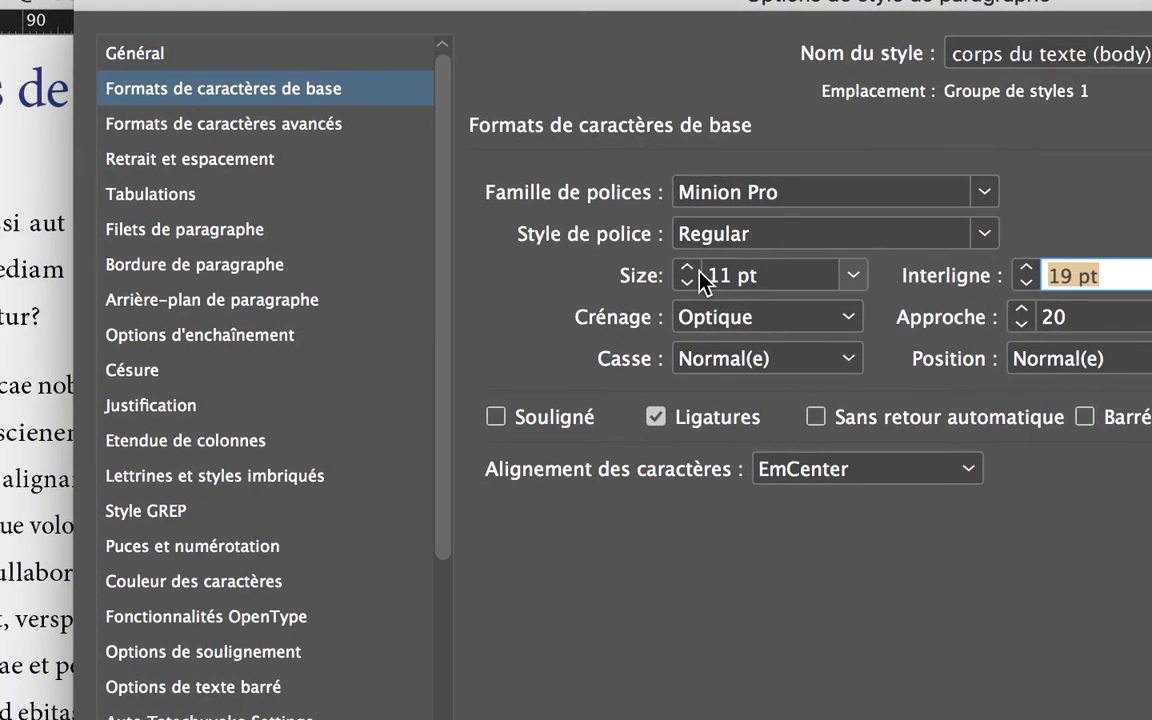
Preview the body style at 12 pt, return its size to 11 pt, and apply the style options with 19 pt leading
{"action": "left_click", "coordinate": [688, 268]}
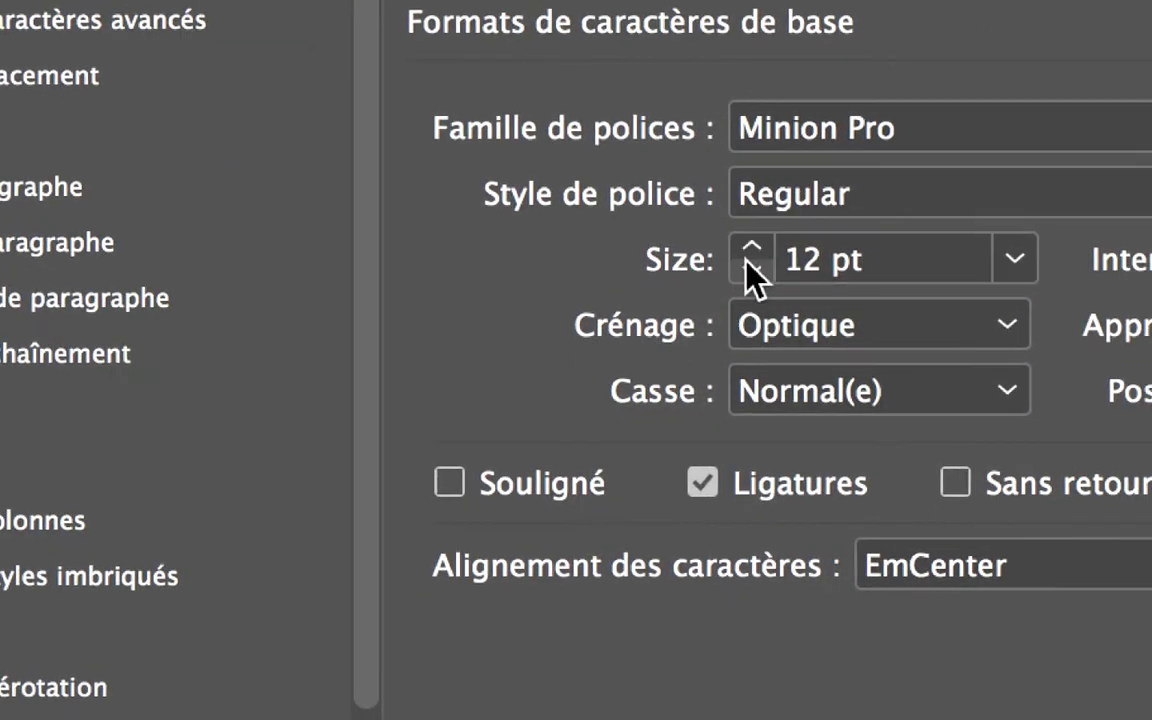
{"action": "left_click", "coordinate": [724, 322]}
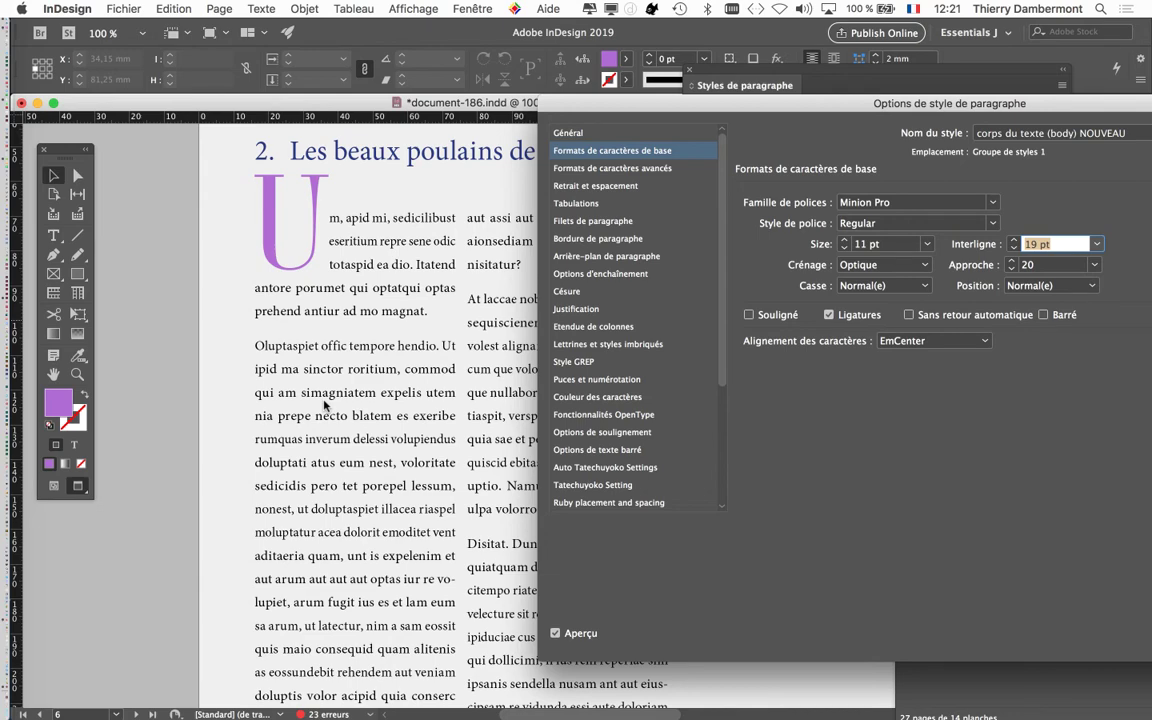
{"action": "left_click_drag", "start_coordinate": [907, 105], "coordinate": [835, 105]}
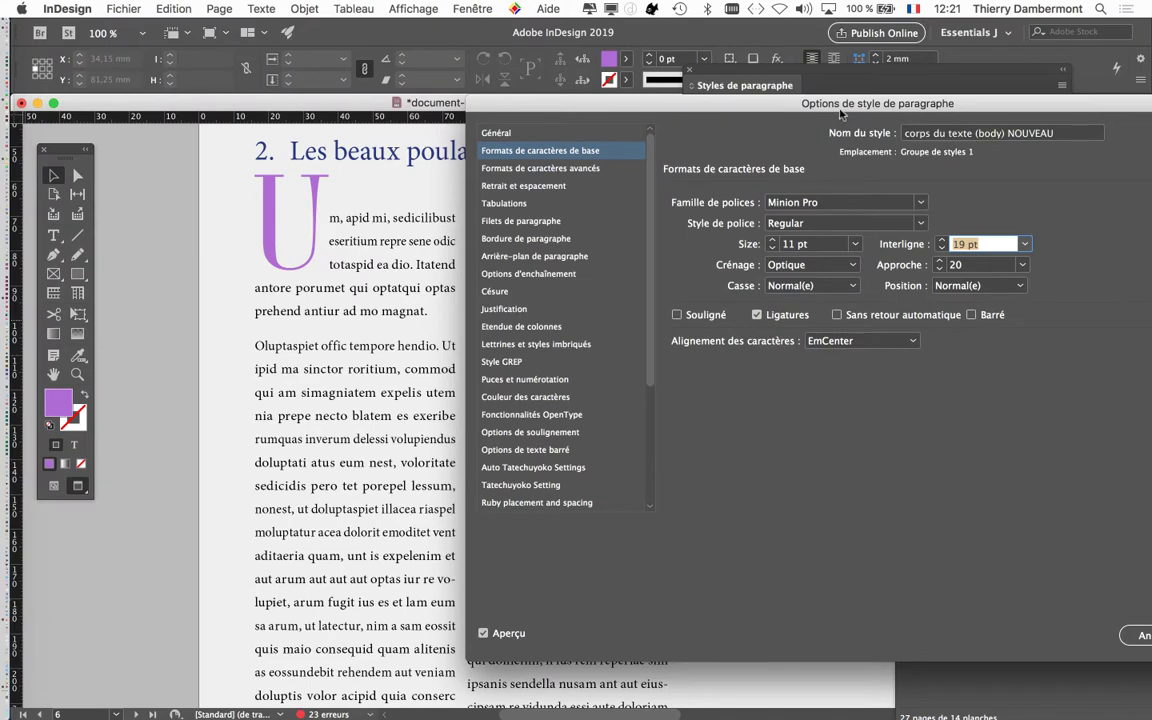
{"action": "left_click_drag", "start_coordinate": [841, 110], "coordinate": [535, 71]}
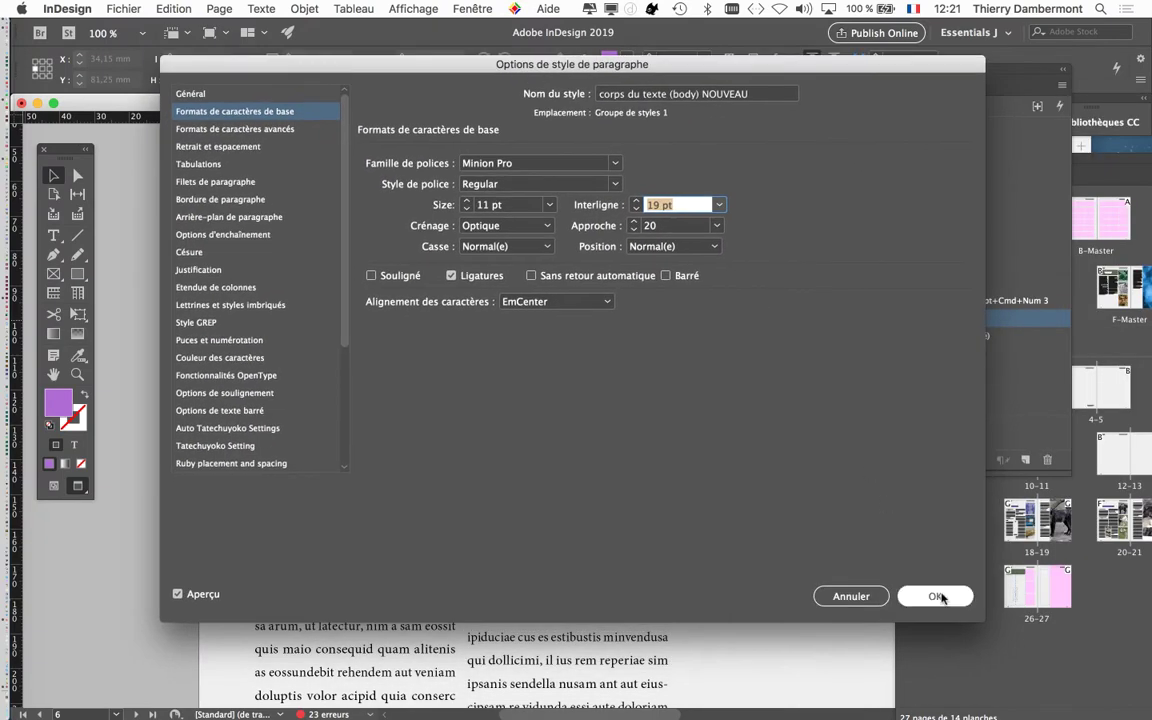
{"action": "left_click", "coordinate": [936, 596]}
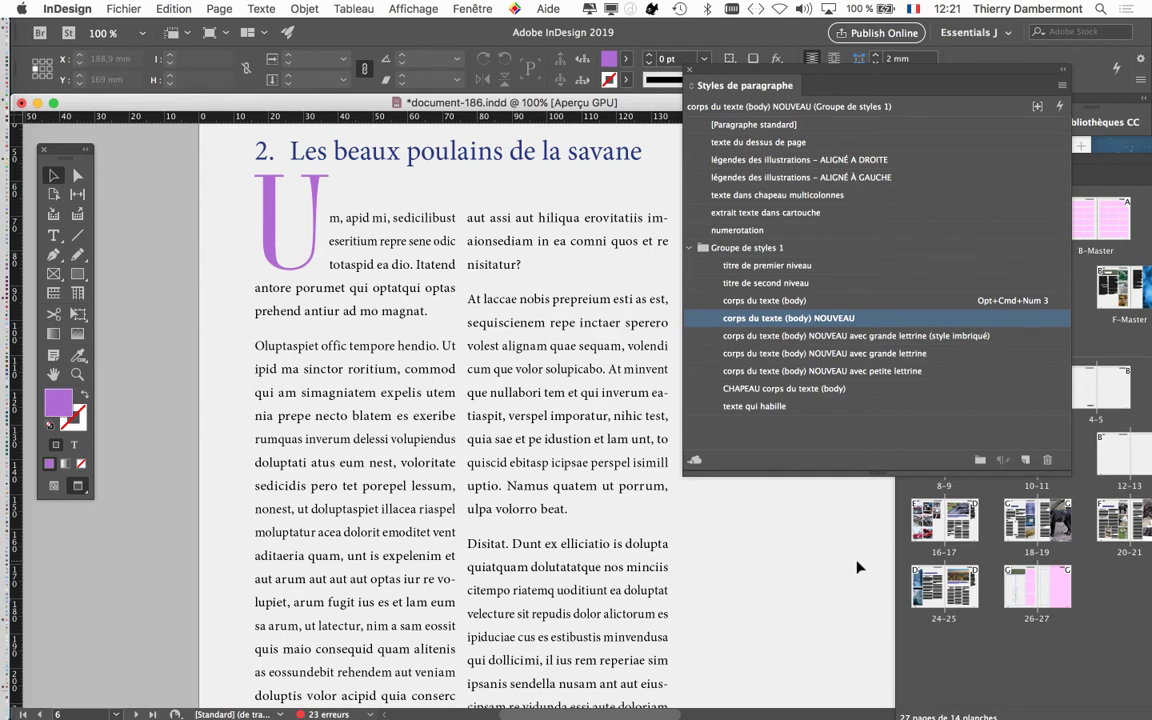
Move the paragraph styles list clear of the page text and save a new version of the document as document-187.indd
{"action": "left_click_drag", "start_coordinate": [716, 77], "coordinate": [809, 83]}
{"action": "left_click", "coordinate": [124, 9]}
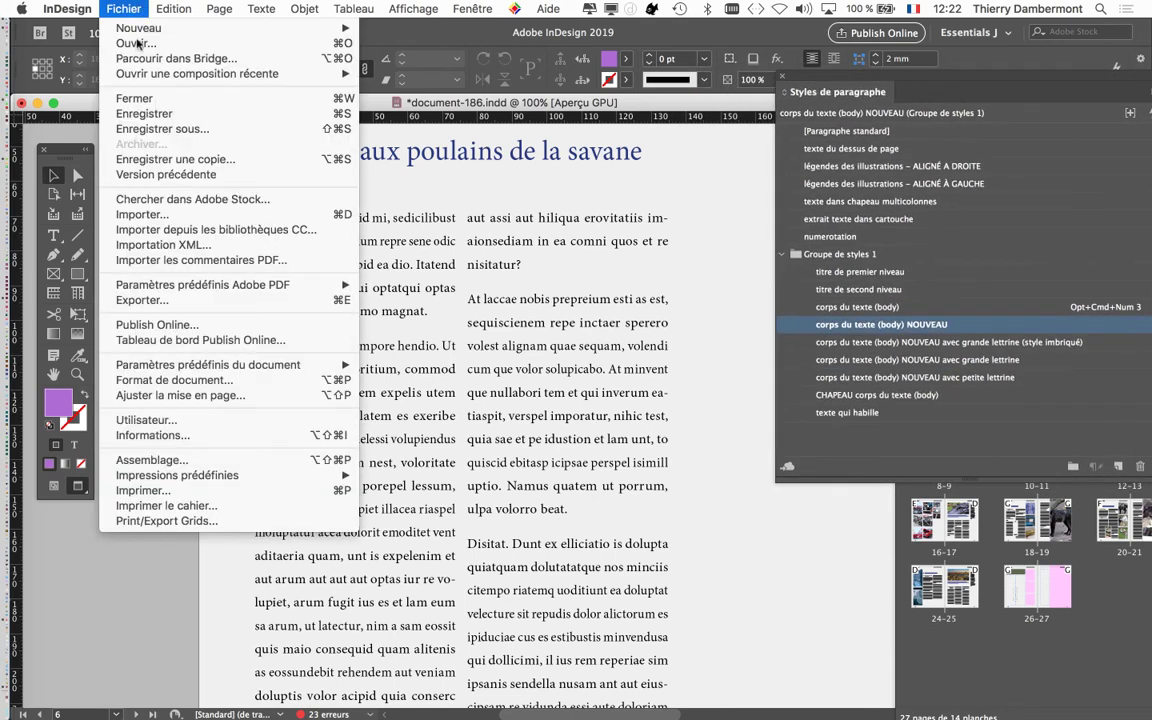
{"action": "left_click", "coordinate": [160, 129]}
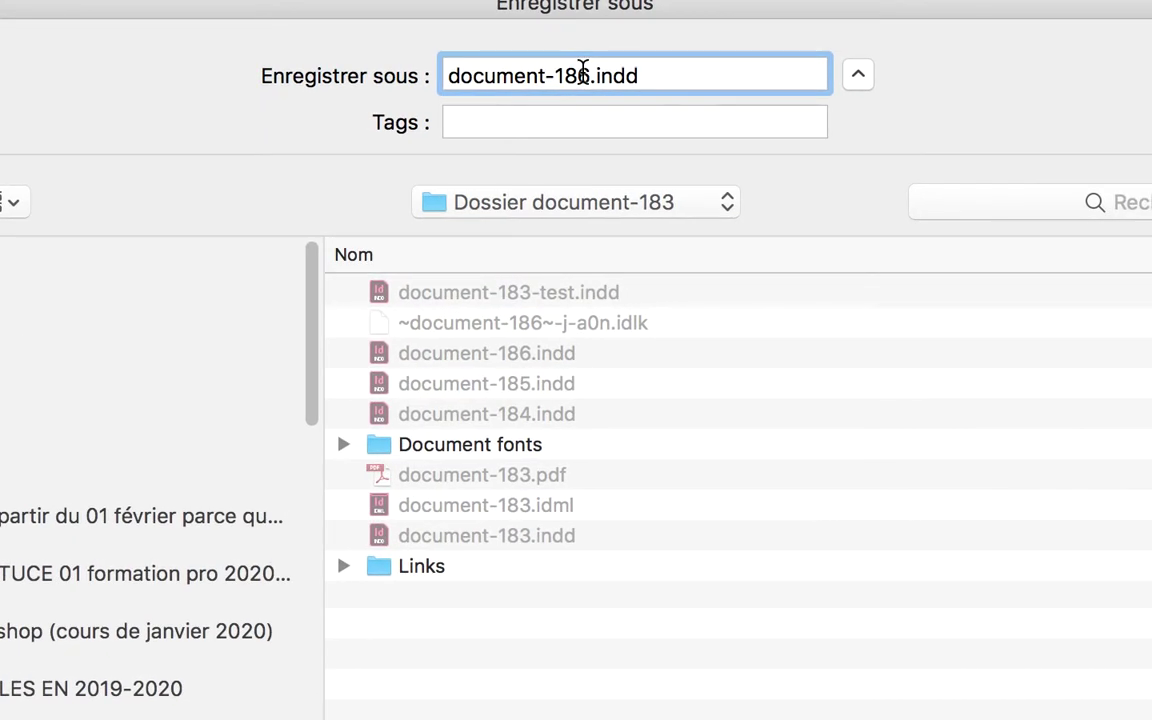
{"action": "left_click_drag", "start_coordinate": [583, 72], "coordinate": [590, 72]}
{"action": "type", "text": "7"}
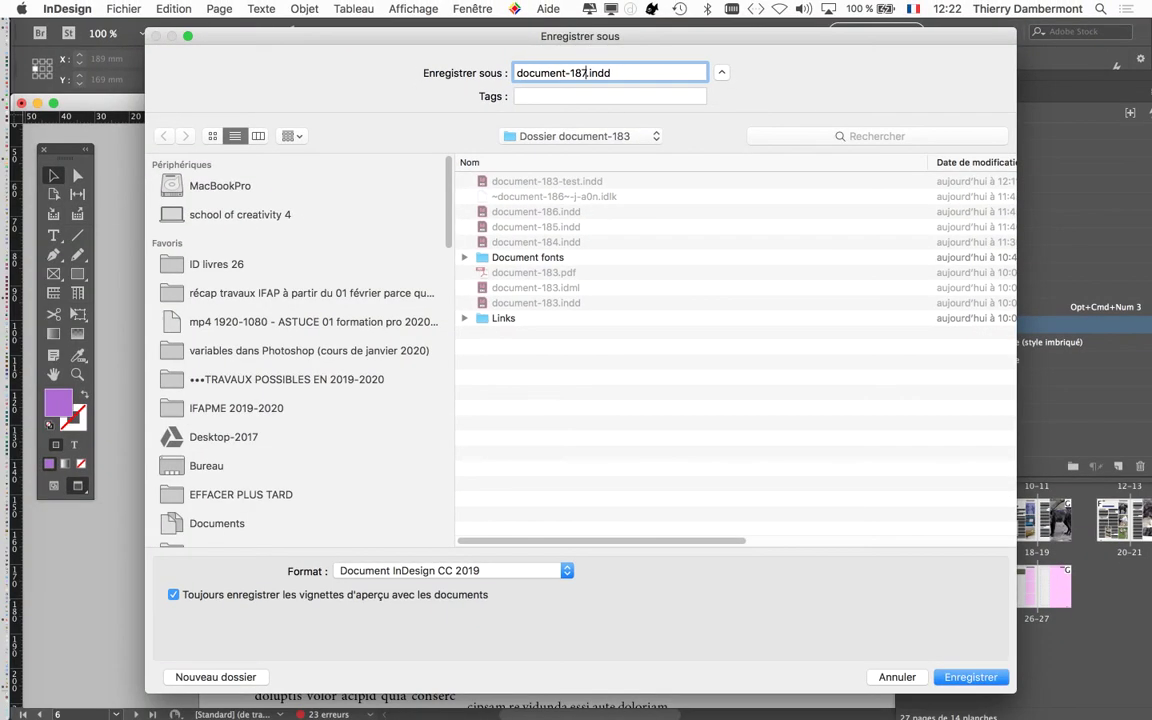
{"action": "left_click", "coordinate": [586, 73]}
{"action": "key", "text": "Return"}
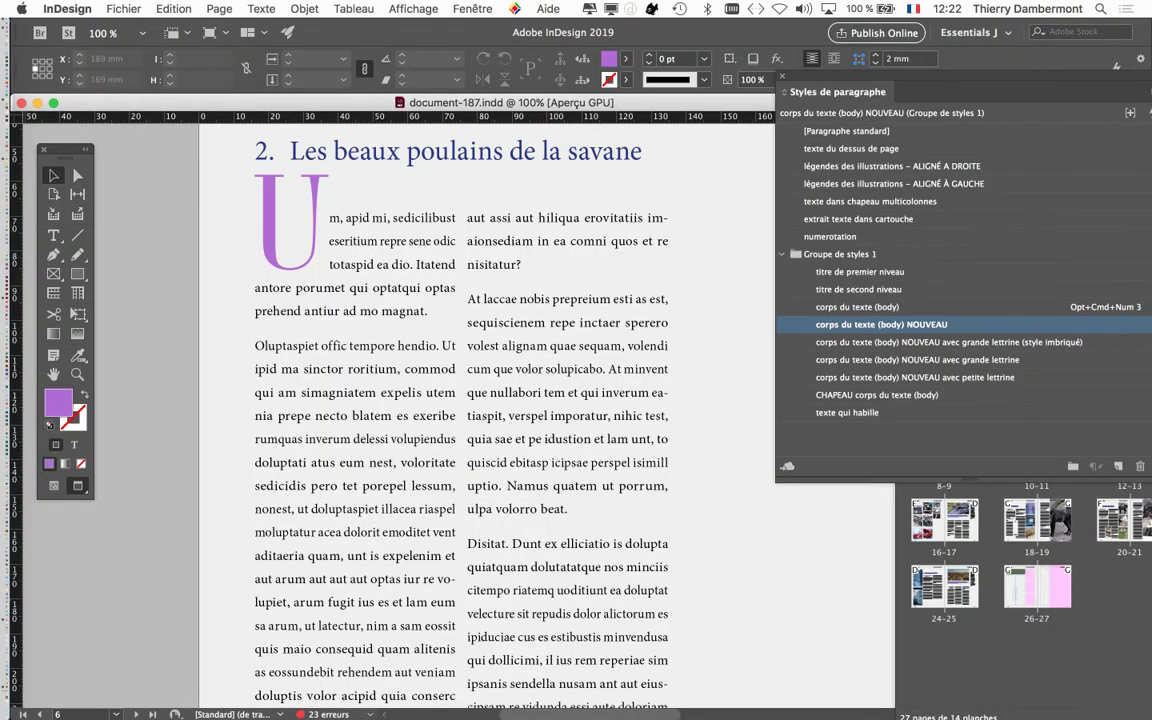